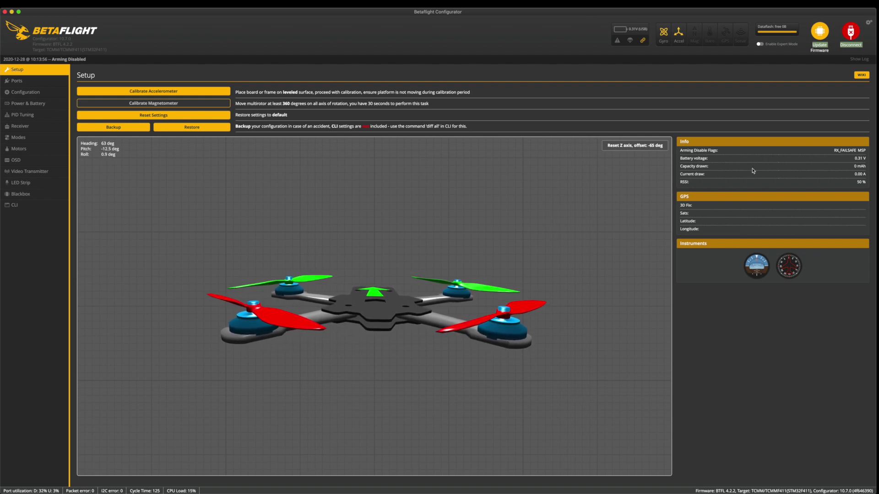
- Enable Expert Mode for the connected flight controller
left_click(545, 36)
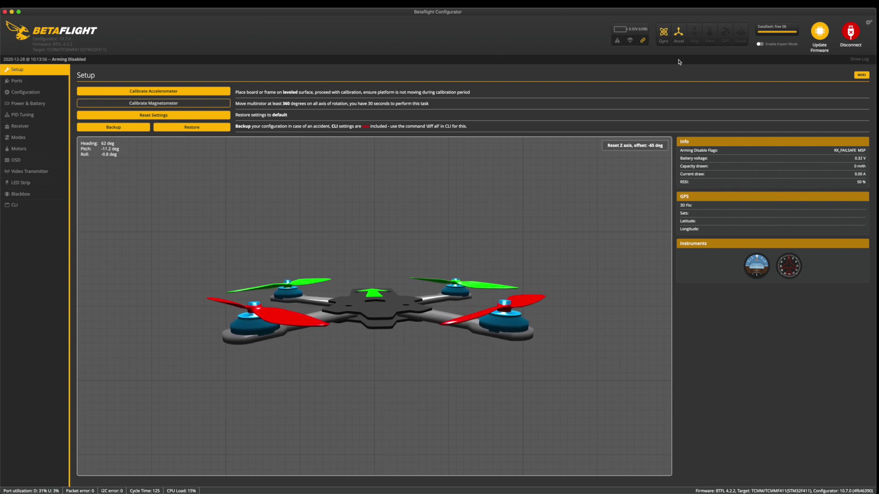
left_click(759, 44)
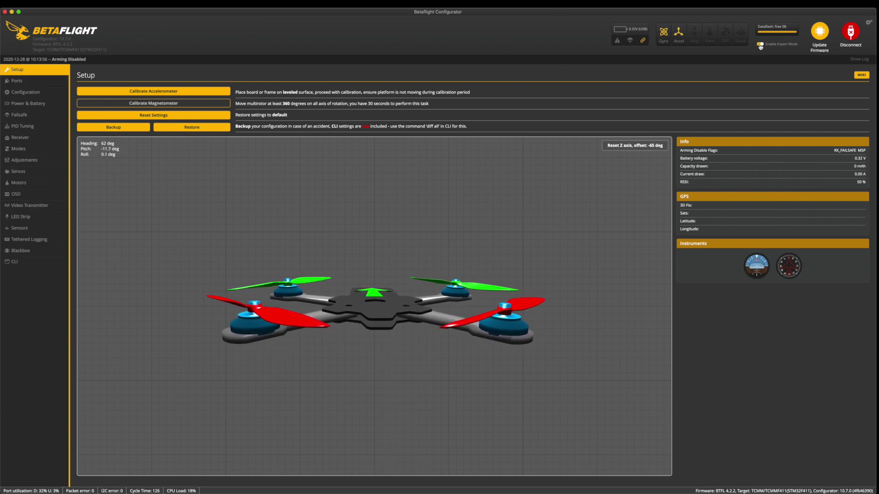
- Check the UART2 peripheral options among the ports with VTX (TBS SmartAudio) selected, and save and reboot
left_click(44, 82)
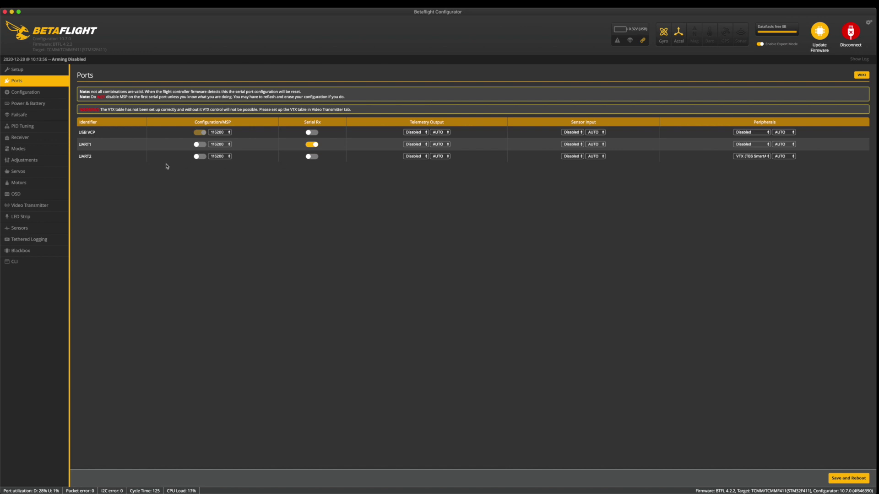
left_click(761, 158)
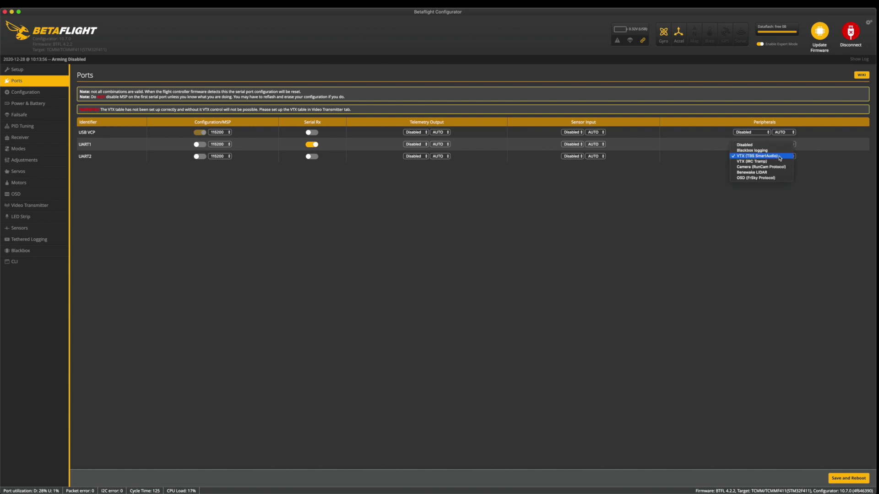
left_click(704, 168)
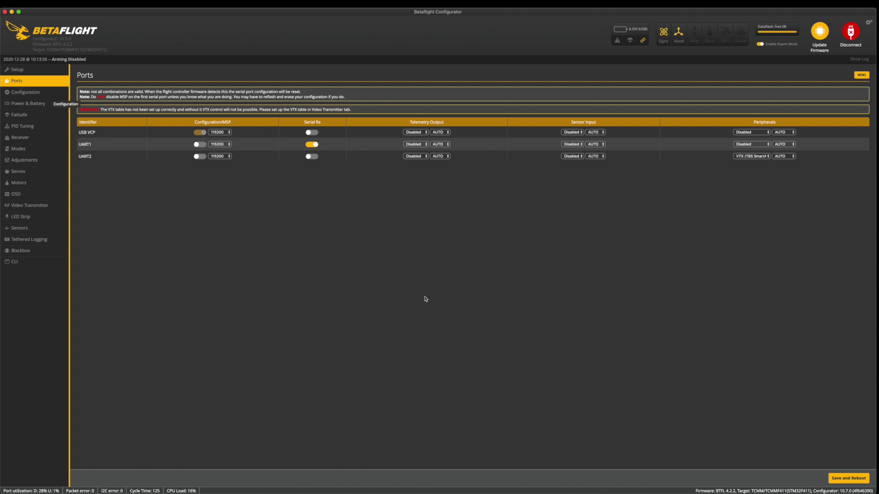
left_click(848, 478)
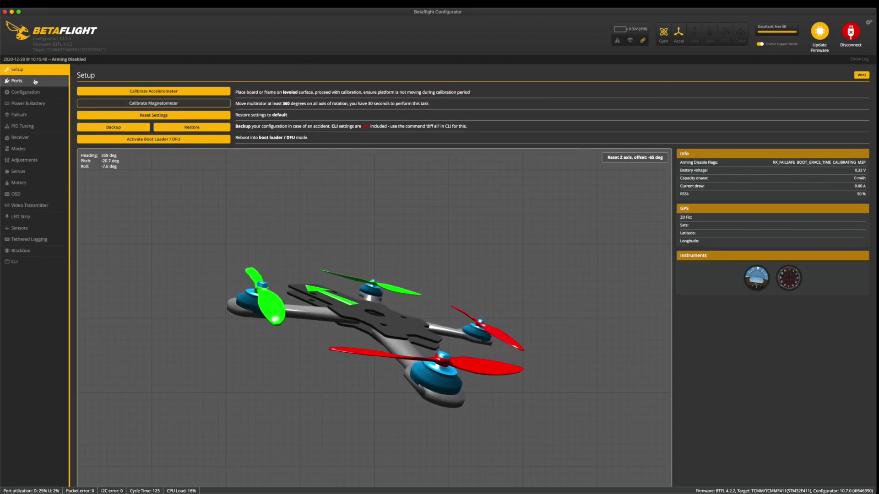
- Examine the mixer type and the ESC/Motor features in the configuration, including MOTOR_STOP and the motor idle throttle value
left_click(34, 81)
left_click(29, 94)
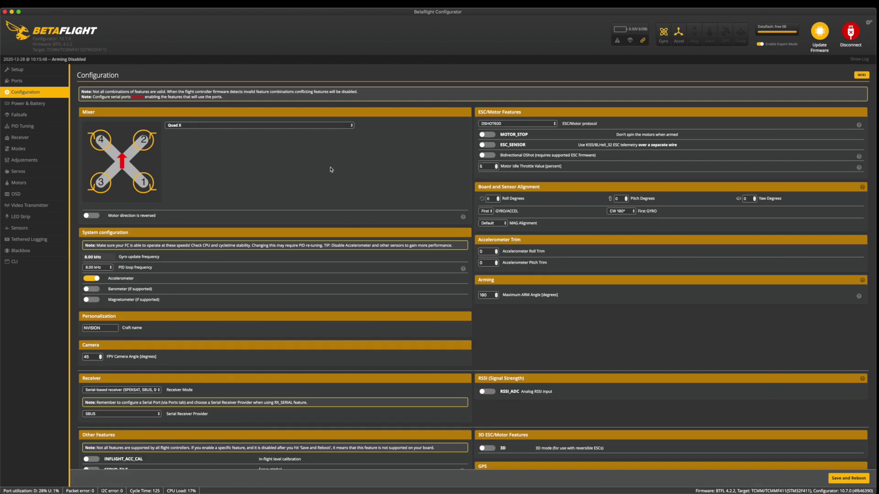
left_click(203, 126)
left_click(408, 141)
left_click(491, 136)
left_click(488, 136)
scroll(419, 175, "down", 3)
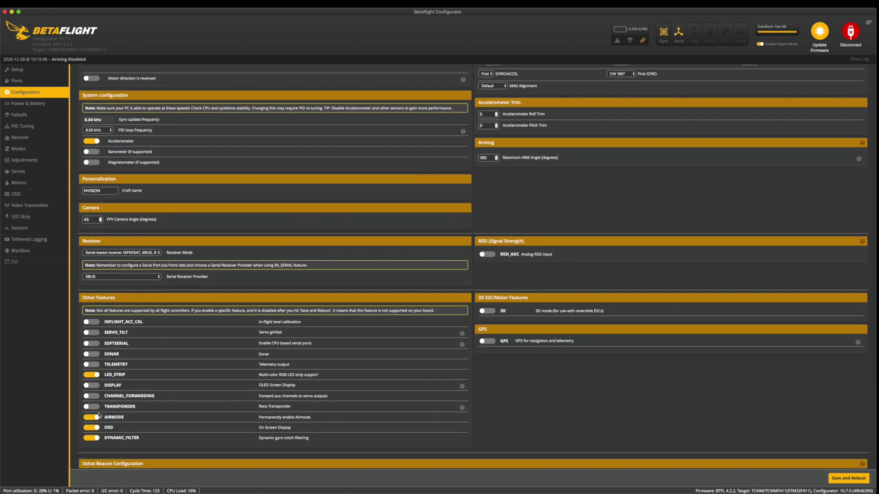
scroll(406, 290, "up", 3)
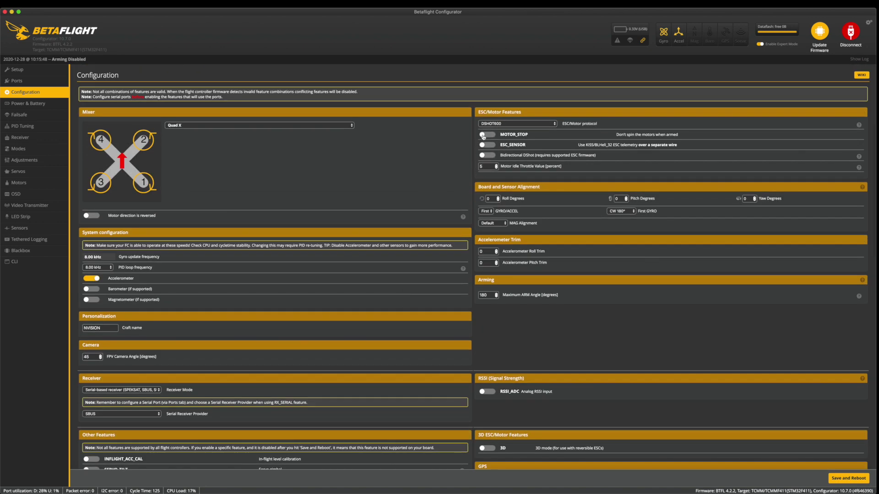
scroll(494, 168, "down", 1)
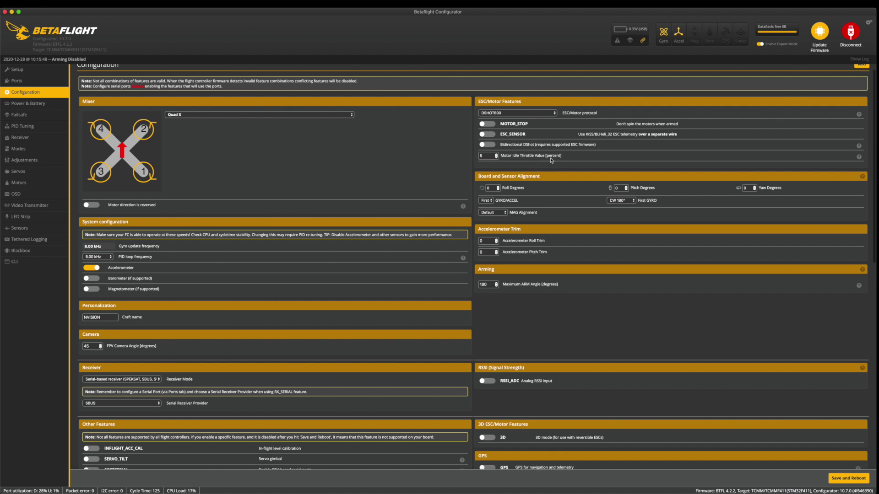
scroll(415, 175, "down", 1)
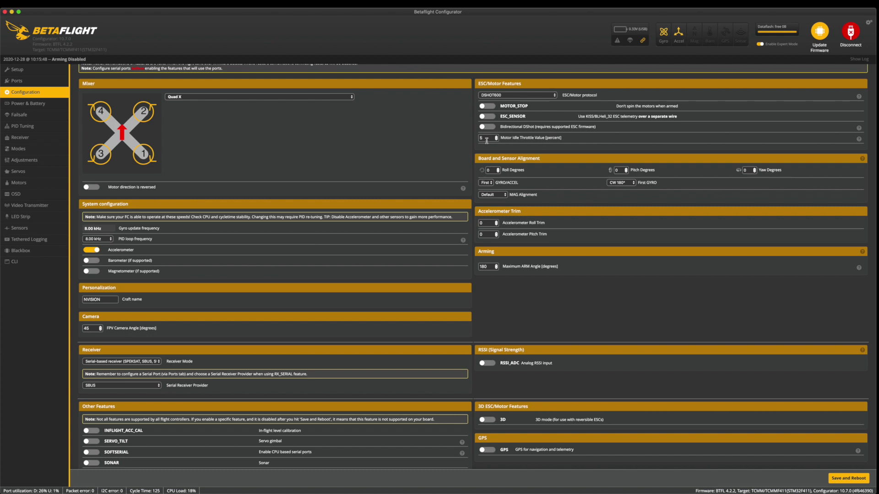
scroll(362, 181, "up", 2)
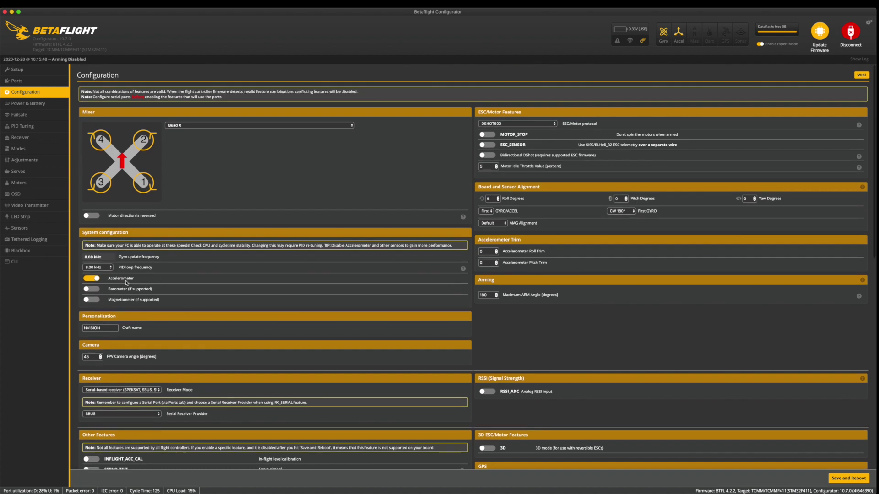
- Enable the barometer and magnetometer in the system configuration, and switch both off again
left_click(94, 290)
left_click(93, 301)
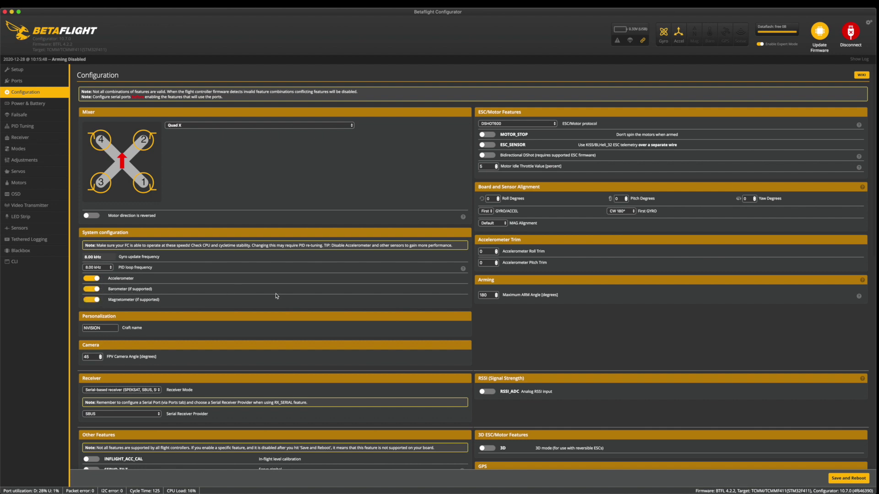
left_click(93, 290)
left_click(92, 300)
- Check the maximum arm angle and the craft name in the configuration
scroll(611, 332, "down", 2)
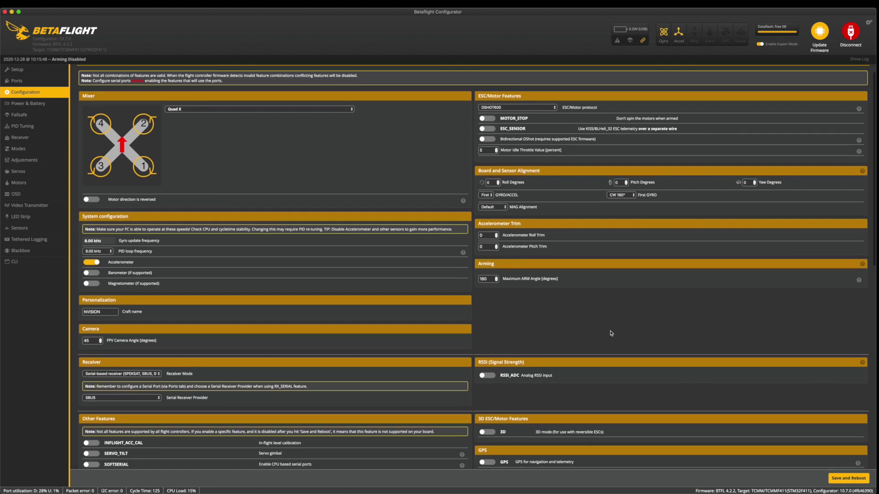
double_click(485, 269)
left_click(529, 294)
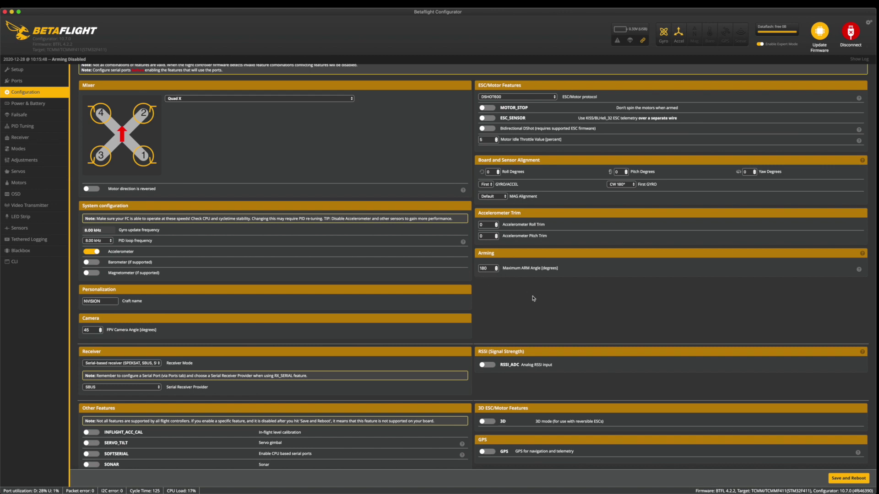
scroll(535, 299, "down", 1)
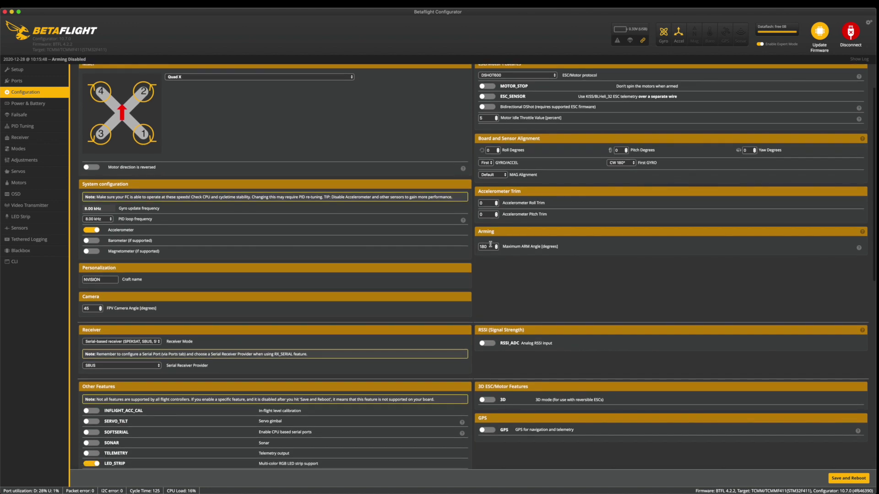
scroll(390, 285, "down", 1)
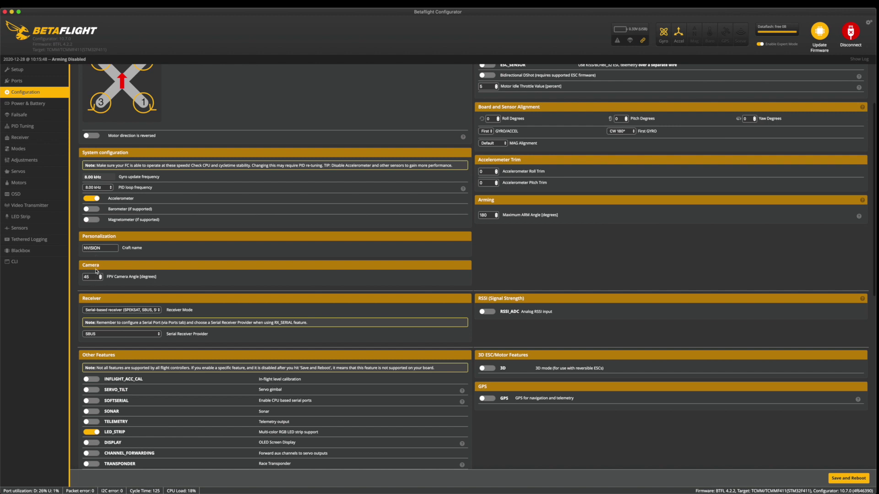
double_click(95, 250)
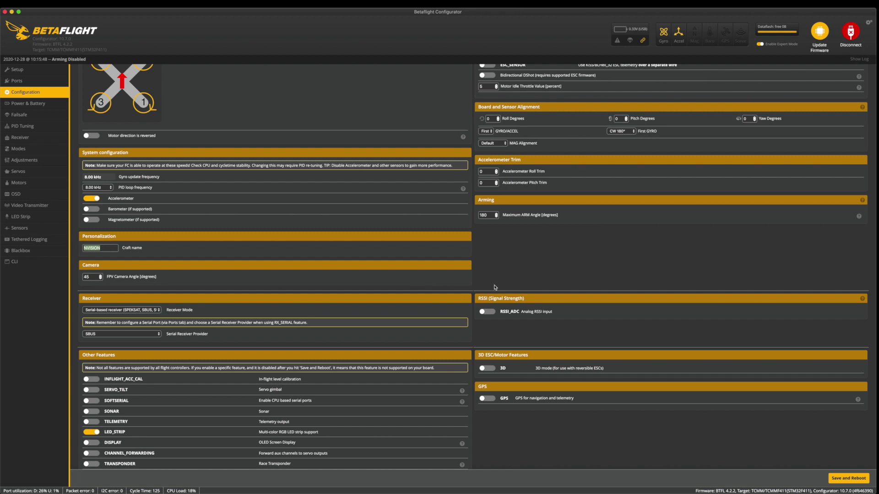
scroll(505, 283, "down", 4)
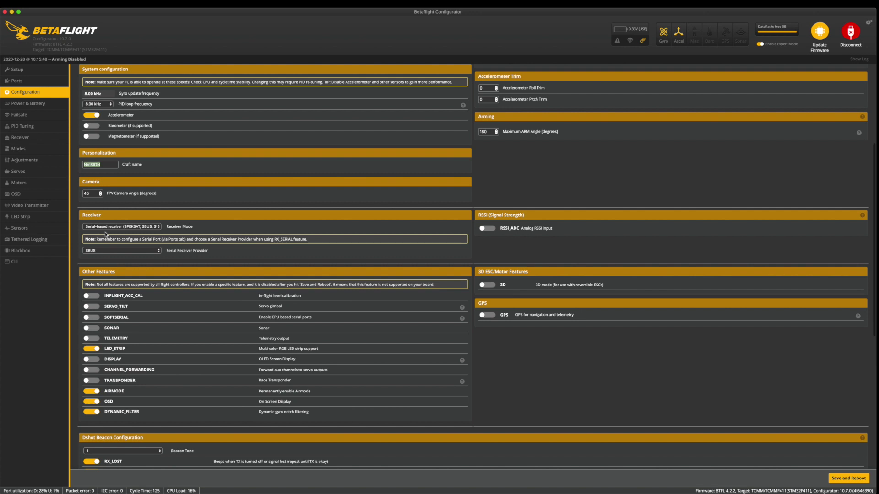
- Review the receiver mode choices and the serial receiver provider list, reselecting SBUS as the provider
left_click(136, 228)
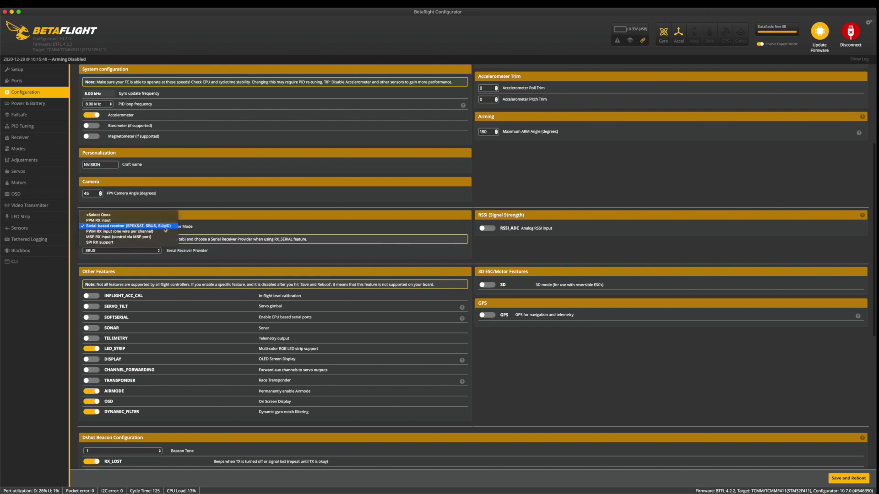
left_click(222, 226)
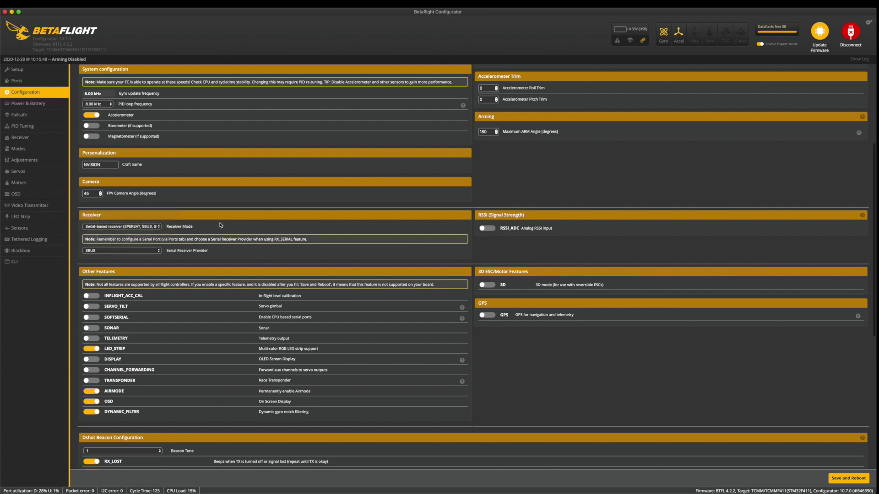
left_click(132, 227)
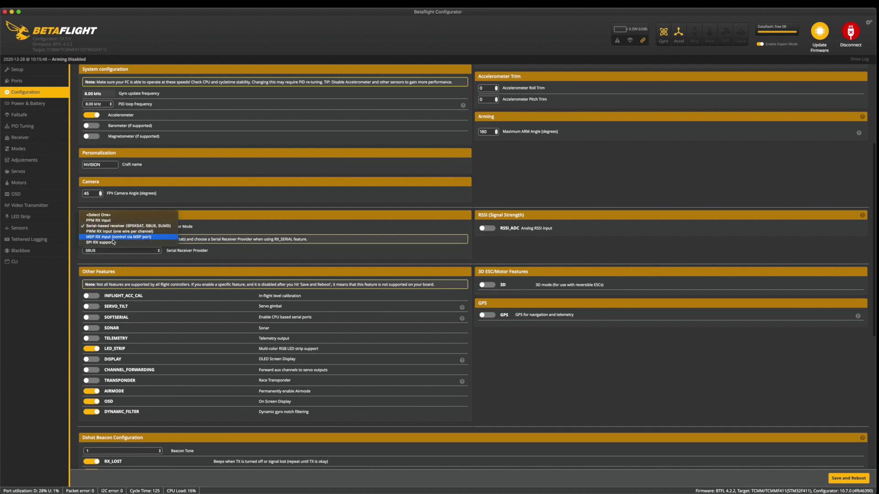
left_click(204, 230)
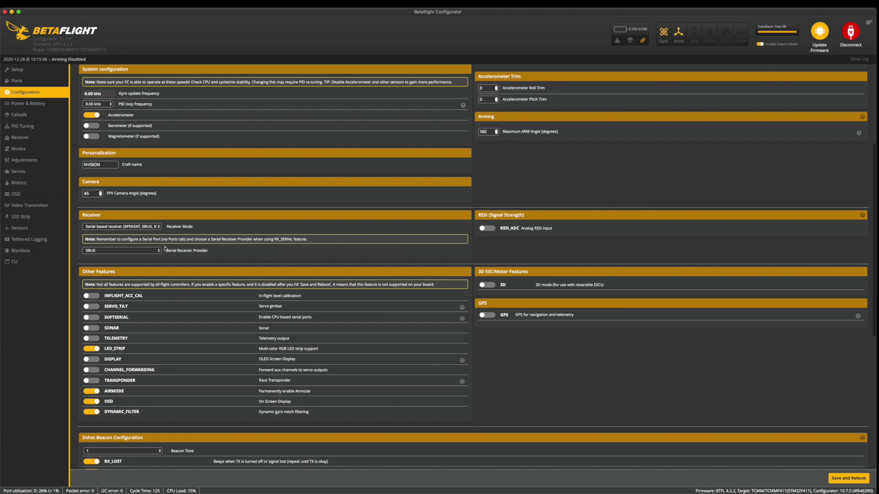
left_click(145, 252)
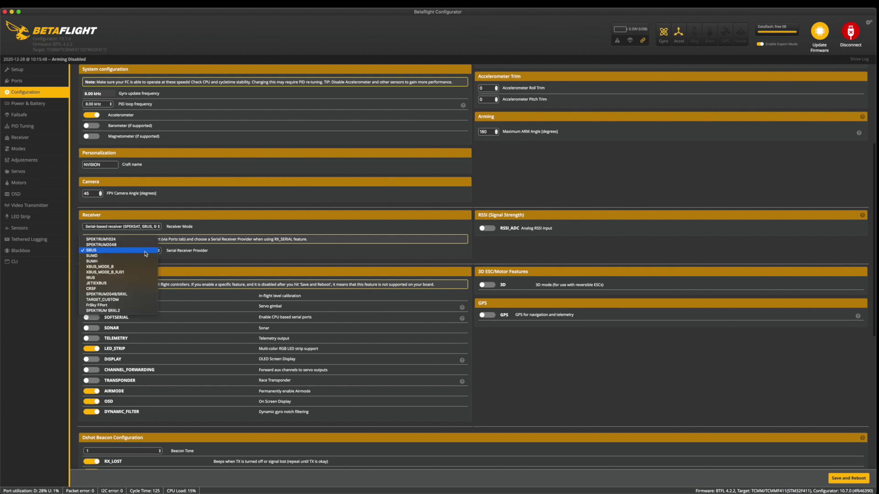
left_click(145, 253)
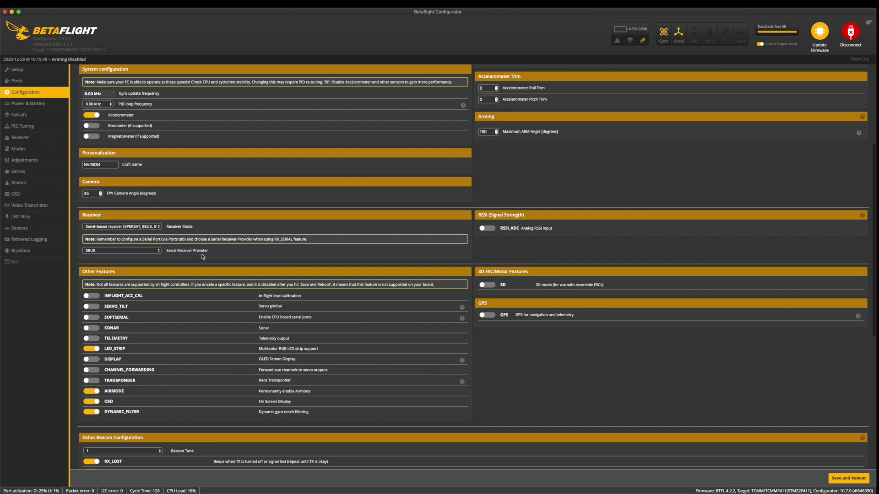
left_click(129, 255)
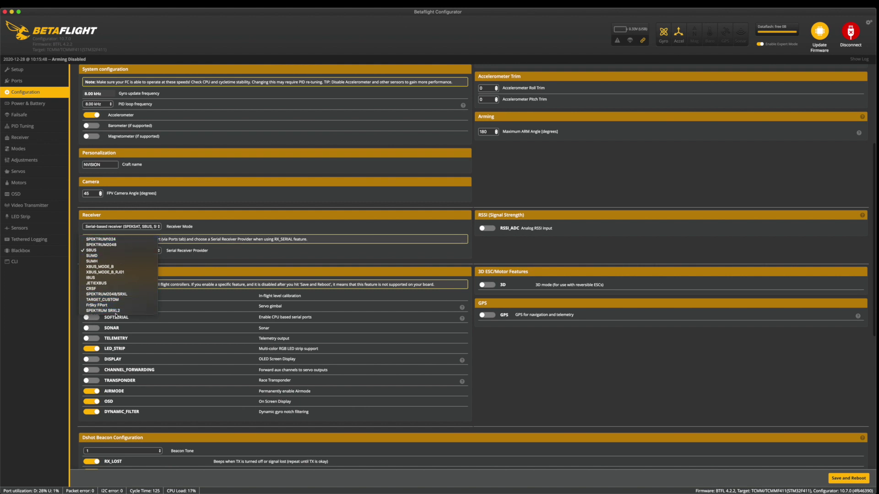
left_click(329, 245)
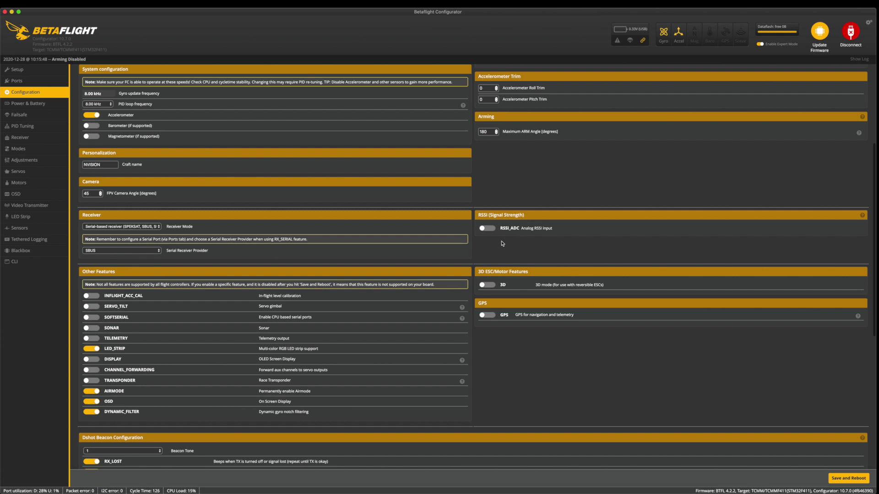
- Review the other features, Dshot beacon and beeper settings, and save the configuration with a reboot
scroll(505, 247, "down", 4)
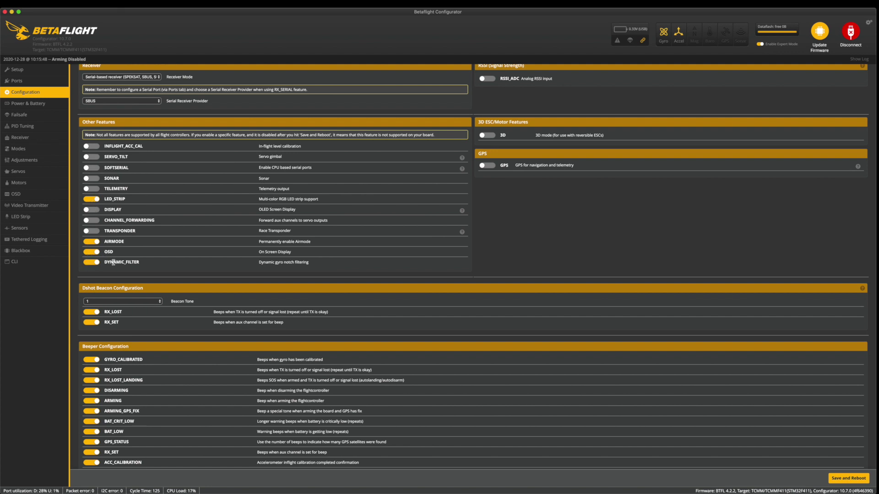
scroll(579, 241, "down", 3)
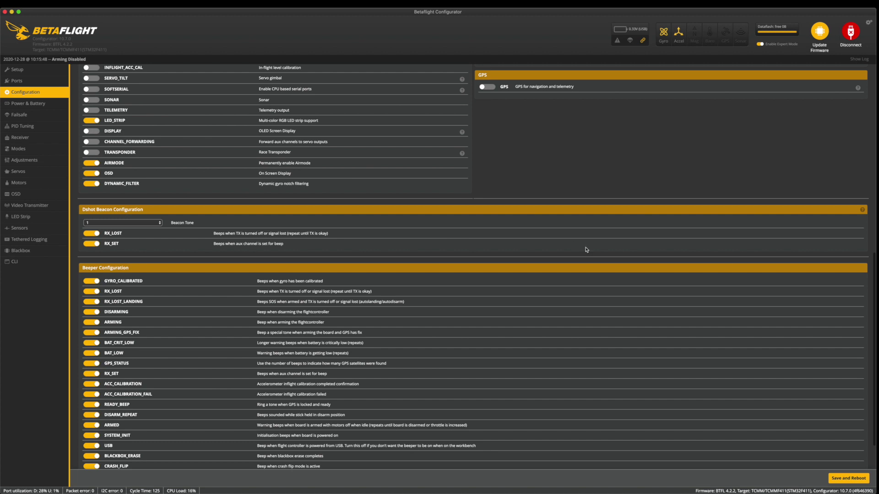
scroll(634, 350, "down", 2)
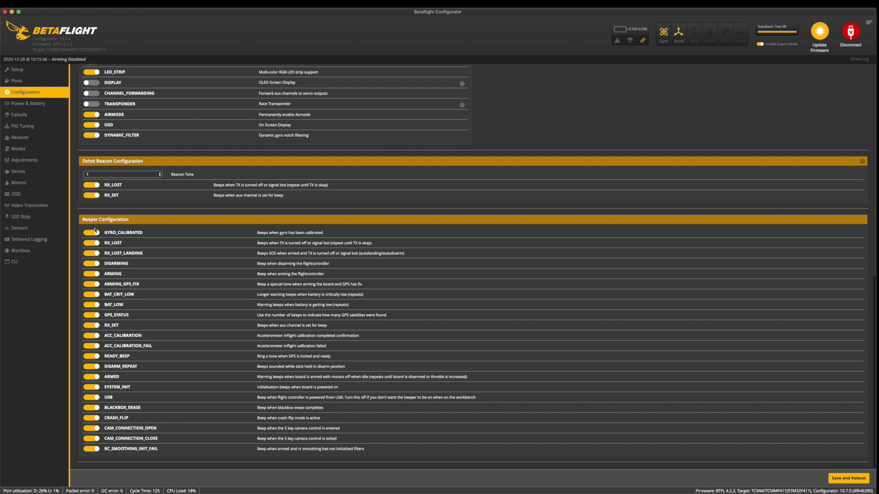
left_click(846, 479)
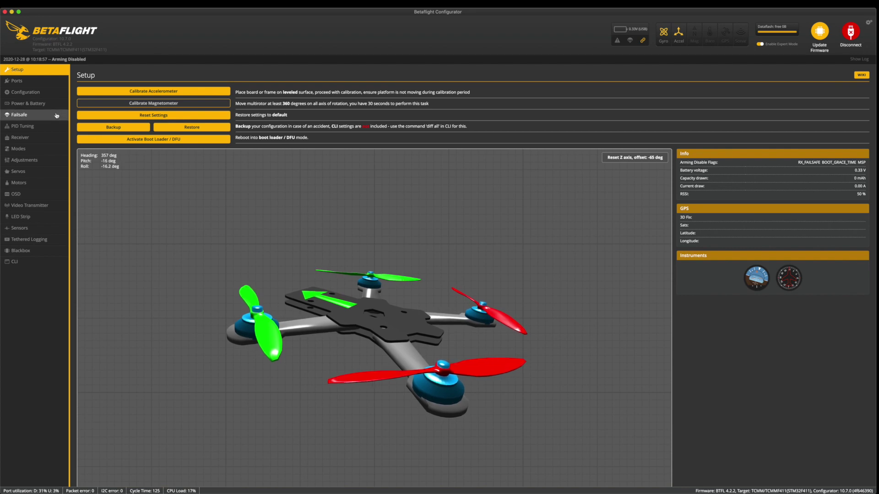
- Check the minimum, warning and maximum cell voltages for the battery and save the power settings
left_click(47, 105)
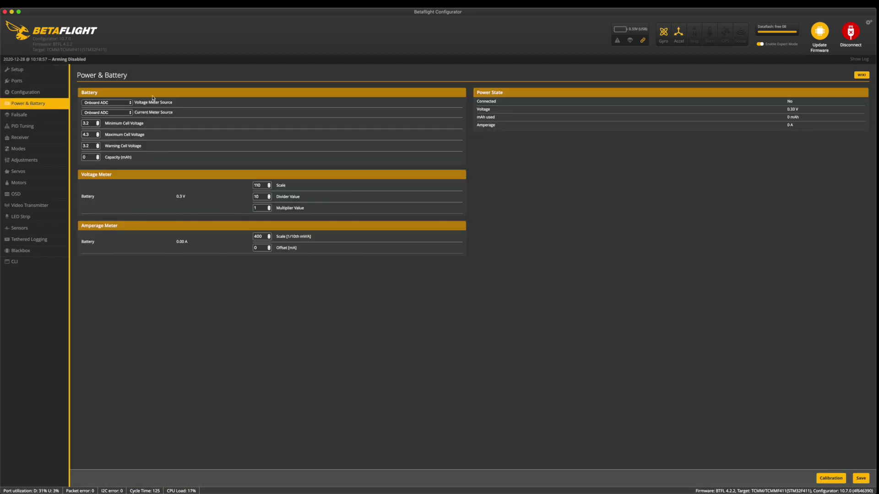
double_click(86, 124)
double_click(95, 146)
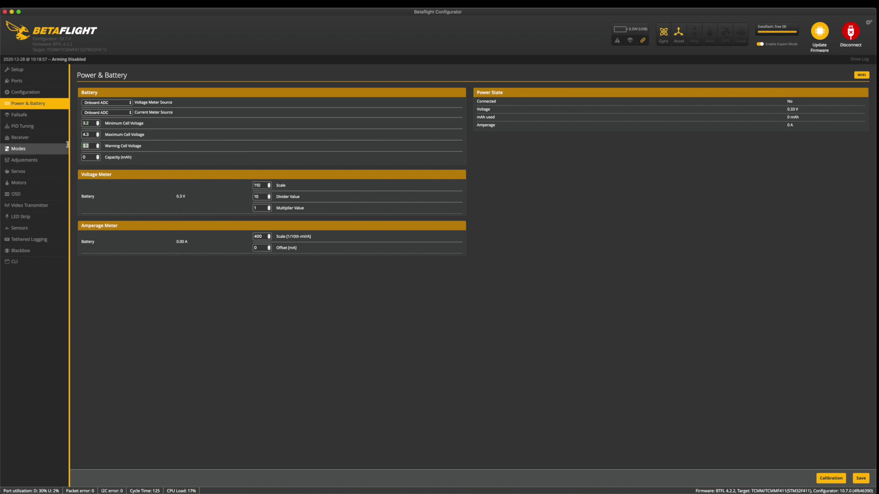
left_click(92, 135)
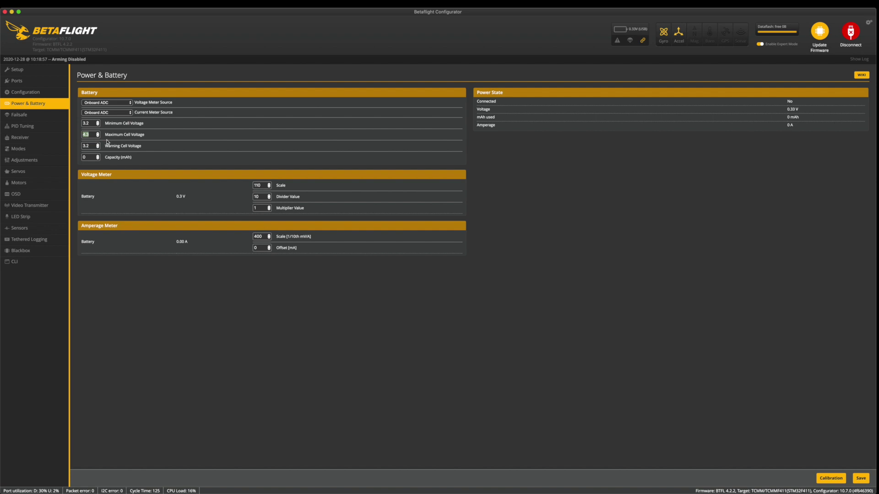
left_click(856, 479)
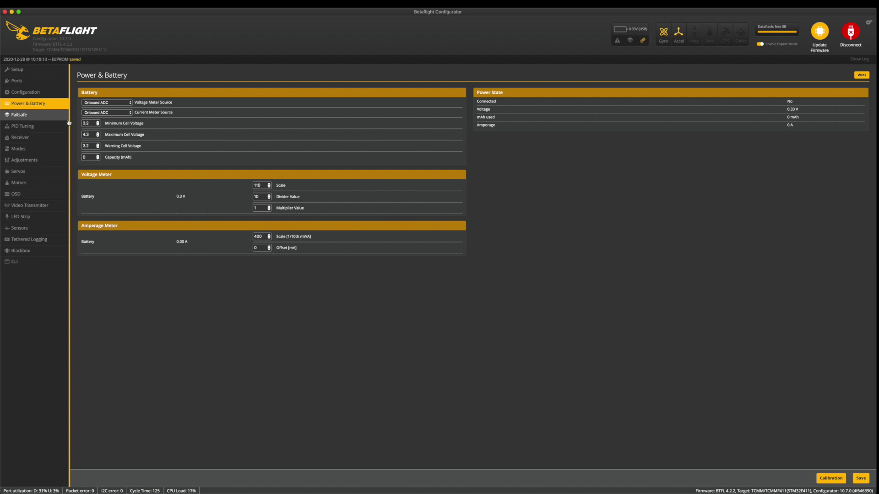
- Review the failsafe procedure settings and the PID profile and controller settings
left_click_drag(90, 123, 74, 147)
left_click(46, 115)
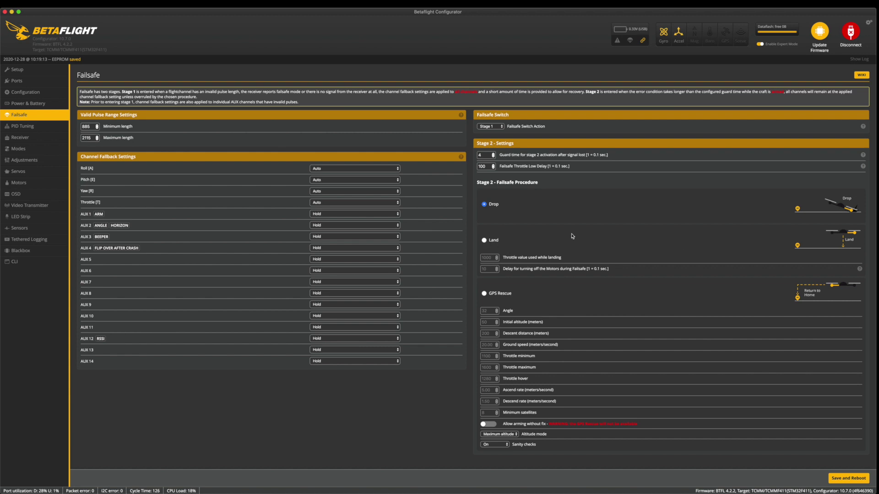
left_click(44, 131)
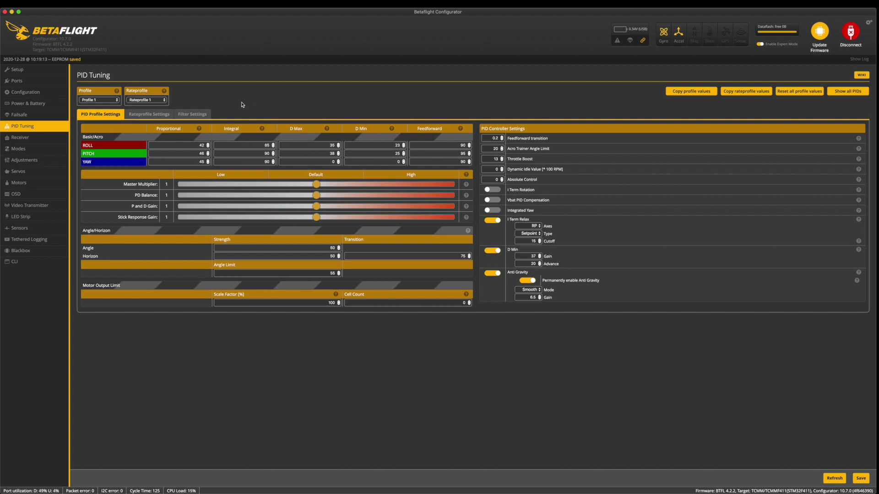
- Try the Spektrum / Graupner / JR channel map for the receiver, return it to AETR1234 and save
left_click(29, 138)
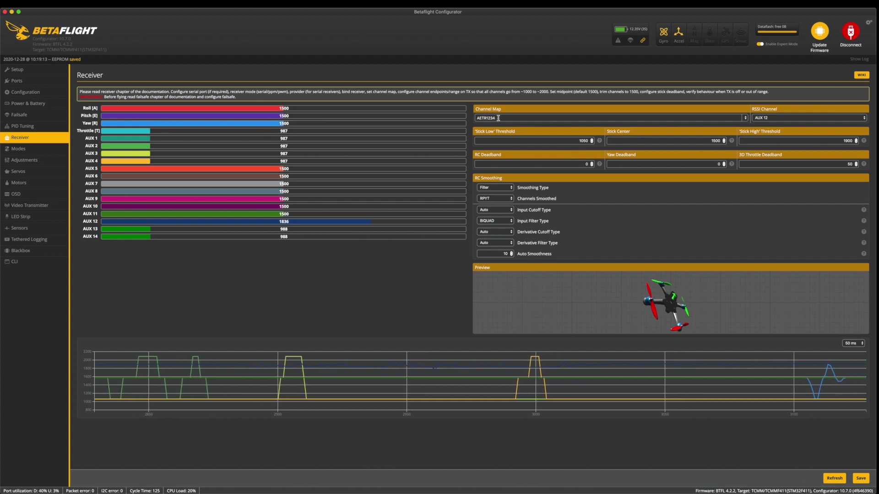
left_click(714, 118)
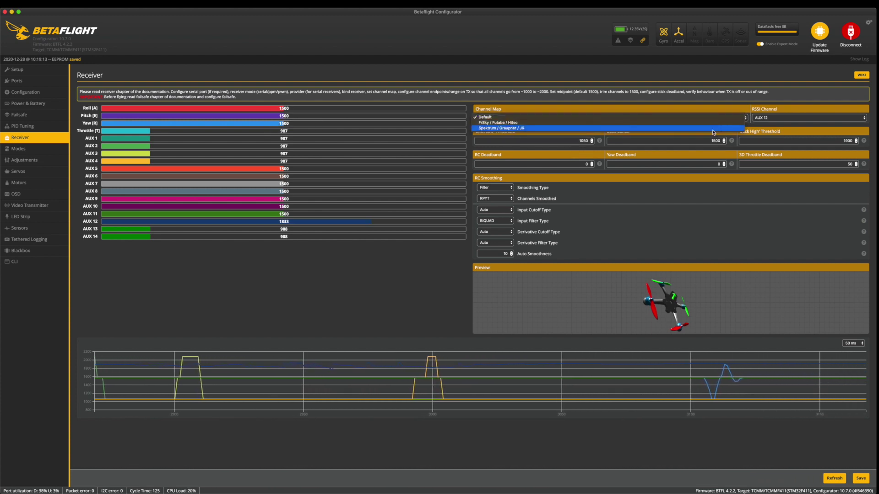
left_click(494, 129)
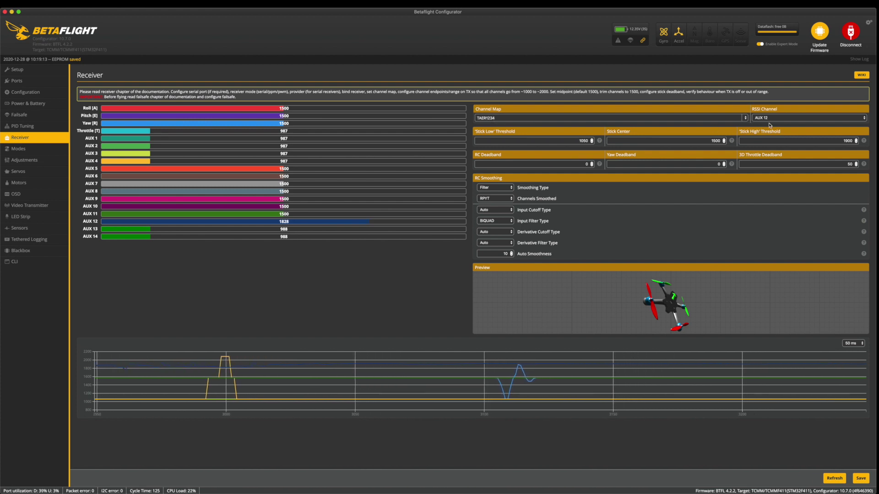
left_click(715, 118)
left_click(712, 109)
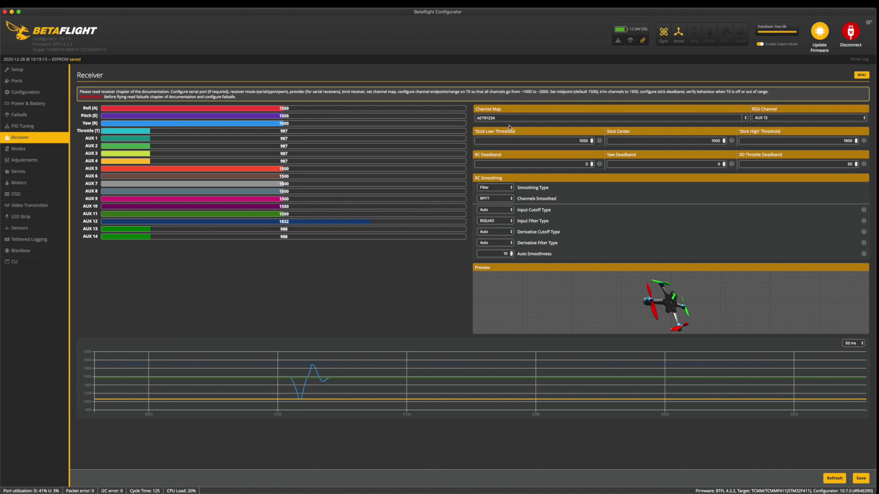
left_click(861, 479)
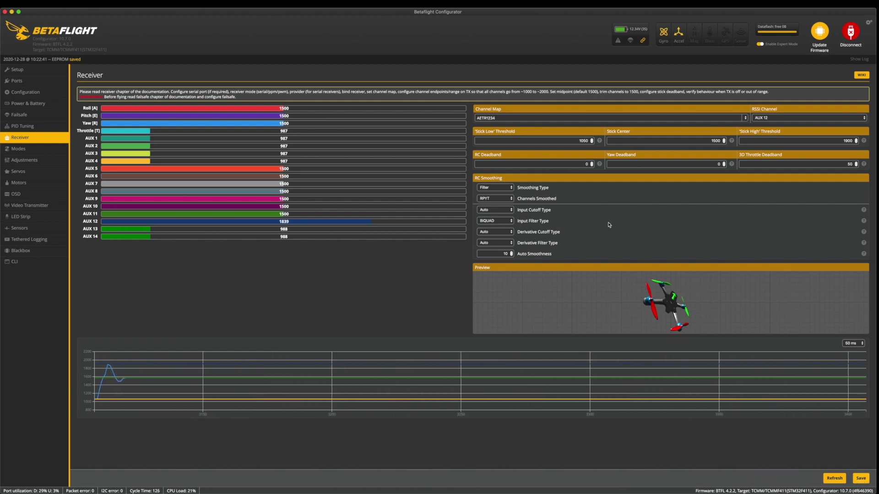
- Switch the channel map to TAER1234 to test the stick response, restore AETR1234 and save the receiver settings
left_click(727, 118)
left_click(727, 128)
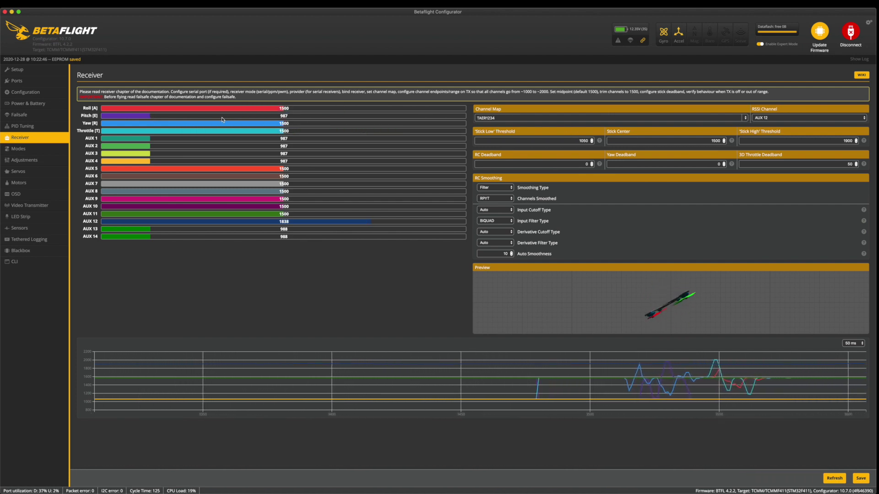
left_click(743, 120)
left_click(672, 110)
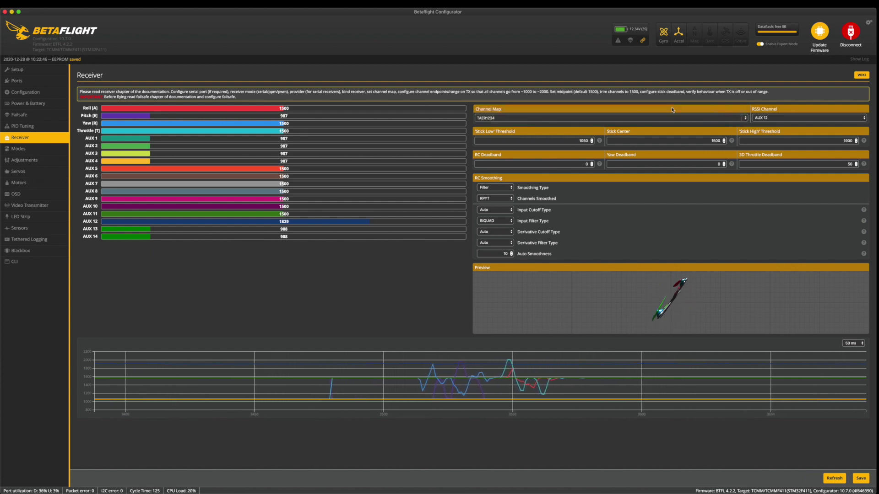
left_click(861, 478)
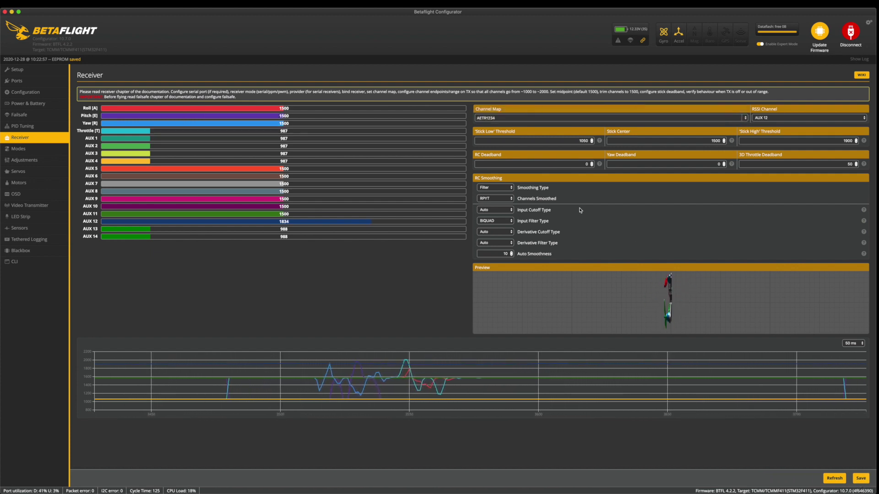
left_click_drag(487, 118, 417, 111)
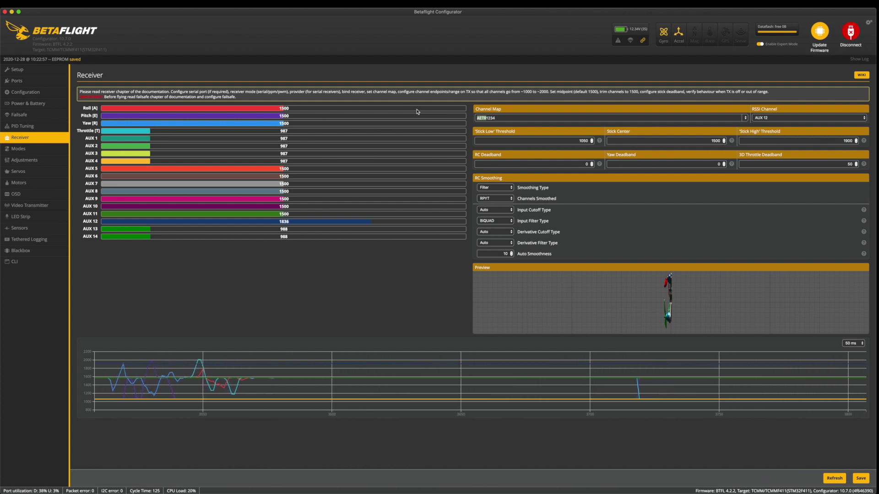
left_click(859, 480)
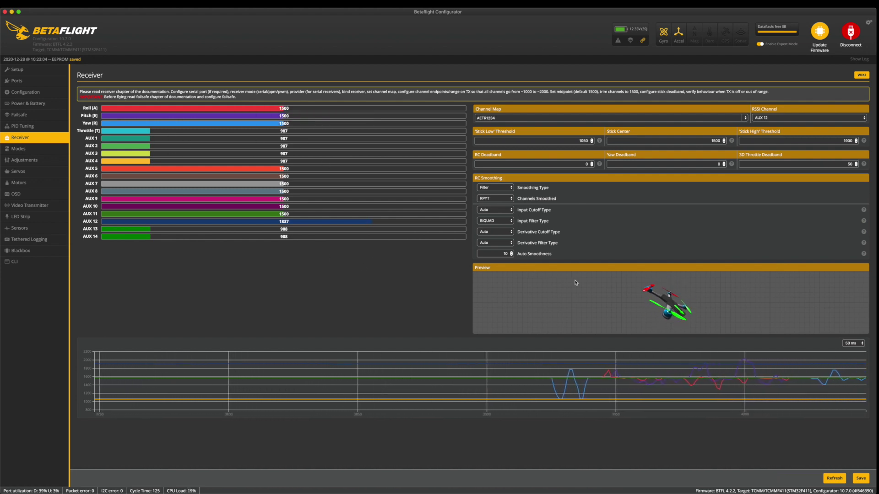
- Try automatic channel detection for the Angle and Horizon flight modes using the transmitter switches
left_click(40, 151)
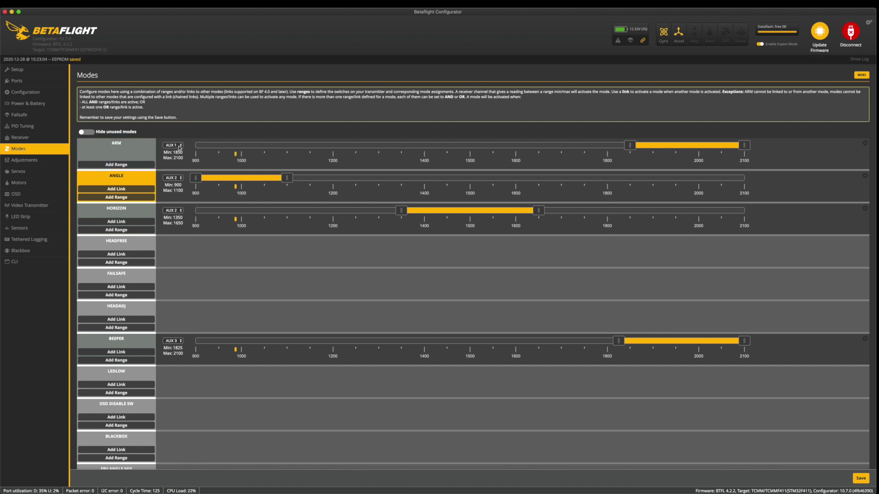
left_click(173, 178)
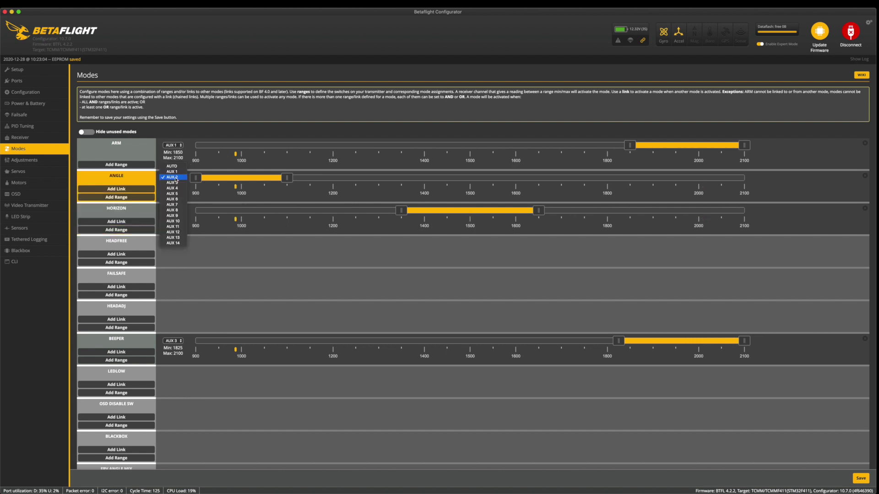
left_click(178, 166)
left_click(178, 210)
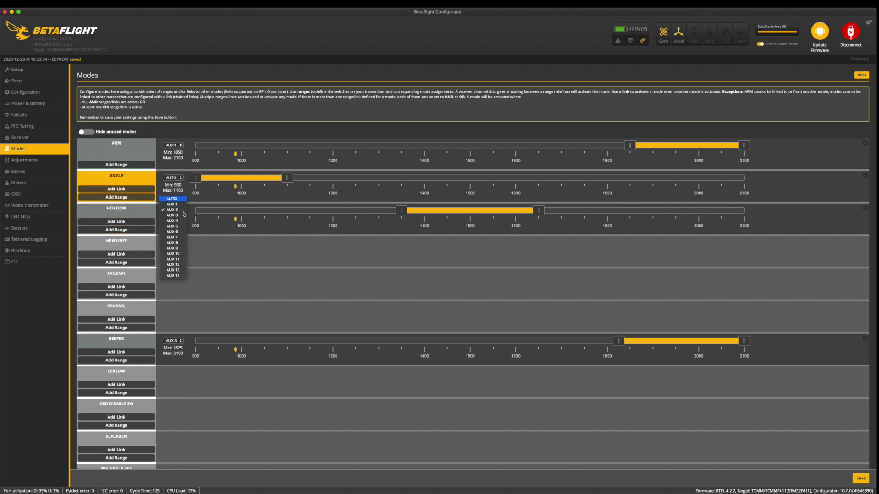
left_click(179, 209)
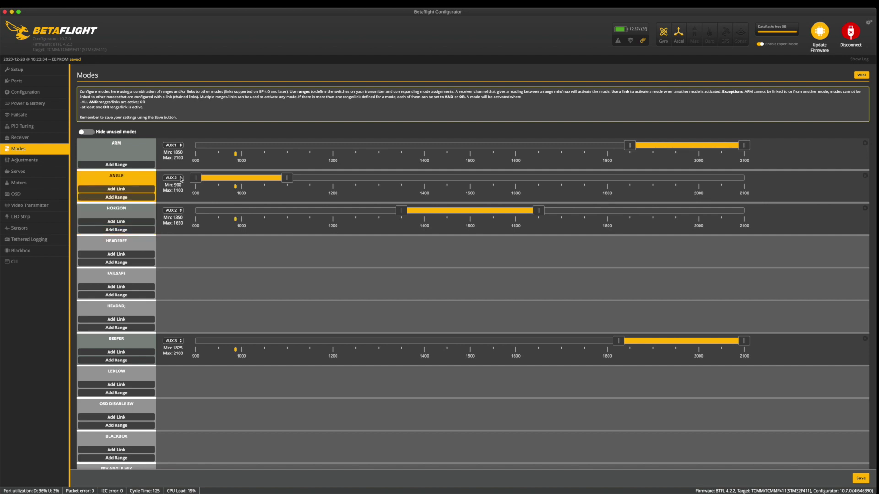
left_click(181, 179)
left_click(178, 167)
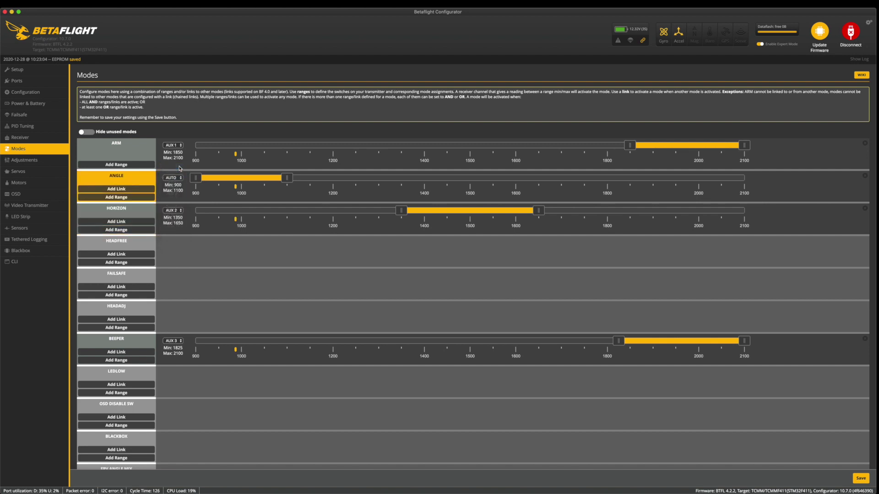
left_click(178, 210)
left_click(180, 200)
- Assign both the Angle and Horizon modes to AUX 2 and save the modes
left_click(179, 179)
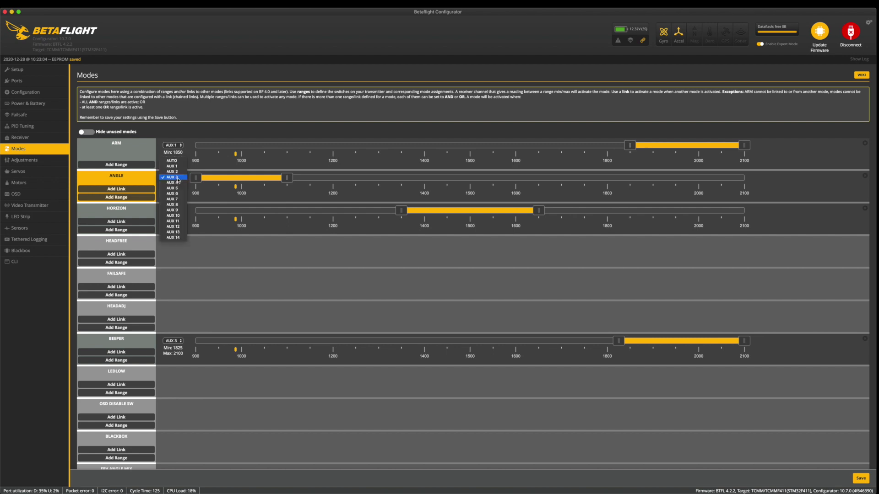
left_click(179, 172)
left_click(177, 211)
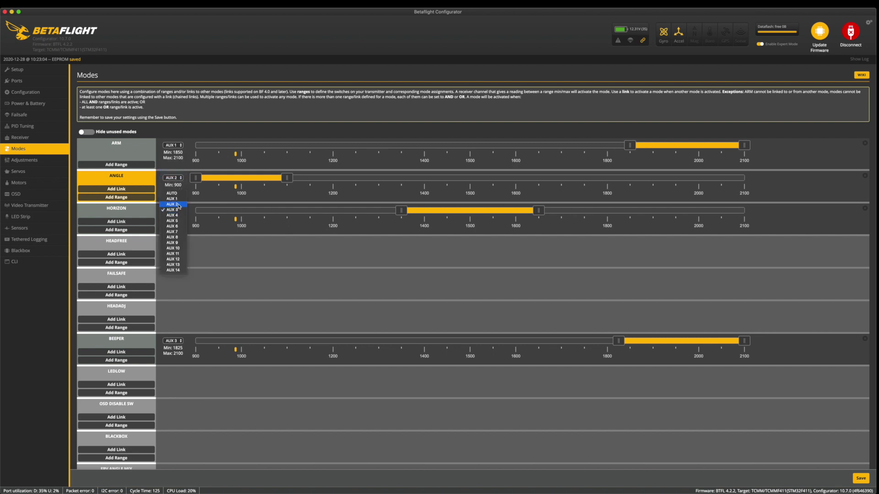
left_click(183, 204)
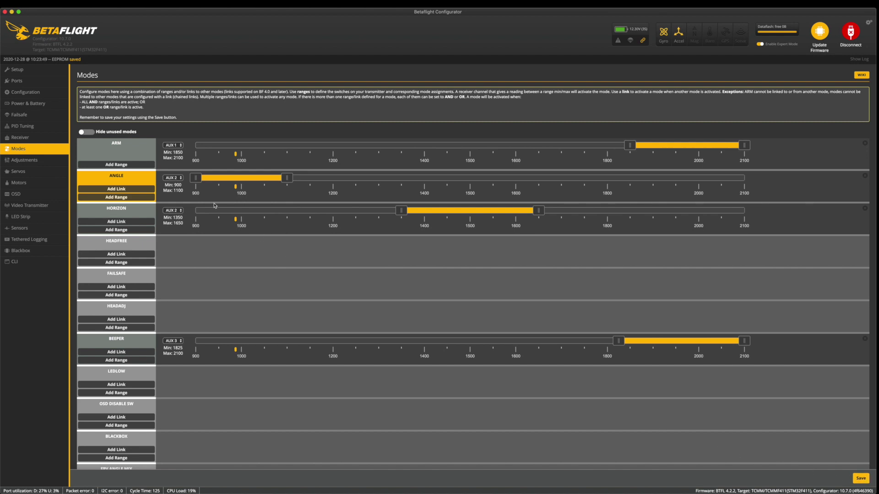
- Check how the auxiliary channels respond to the switches in the receiver view and return to the modes
left_click(53, 139)
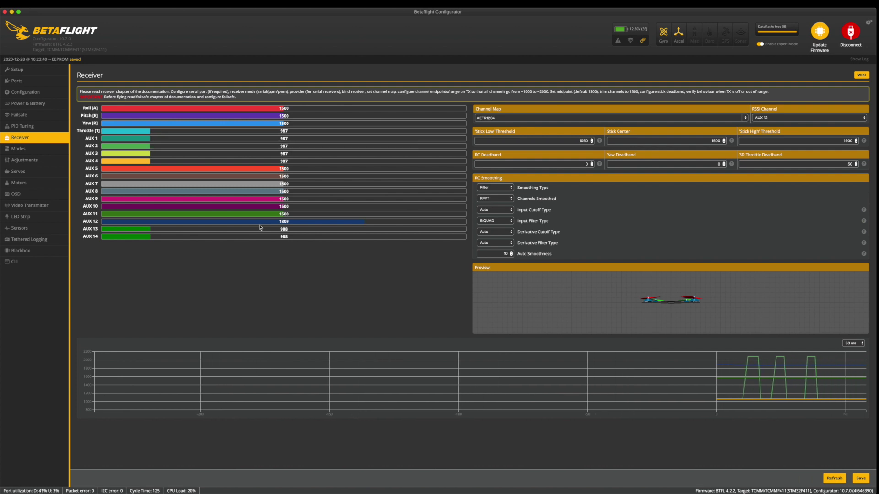
left_click(51, 150)
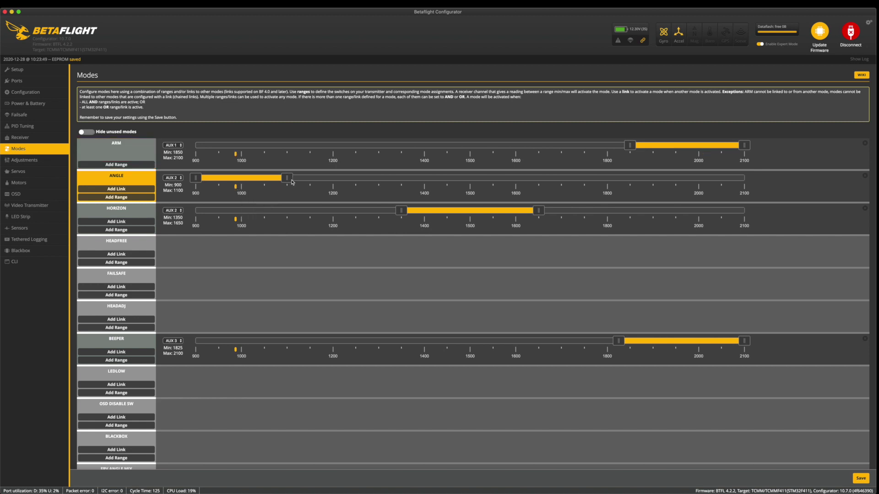
- Replace the Horizon mode's range with a new one on AUX 2 from 1400 to 1600 and save
left_click(866, 208)
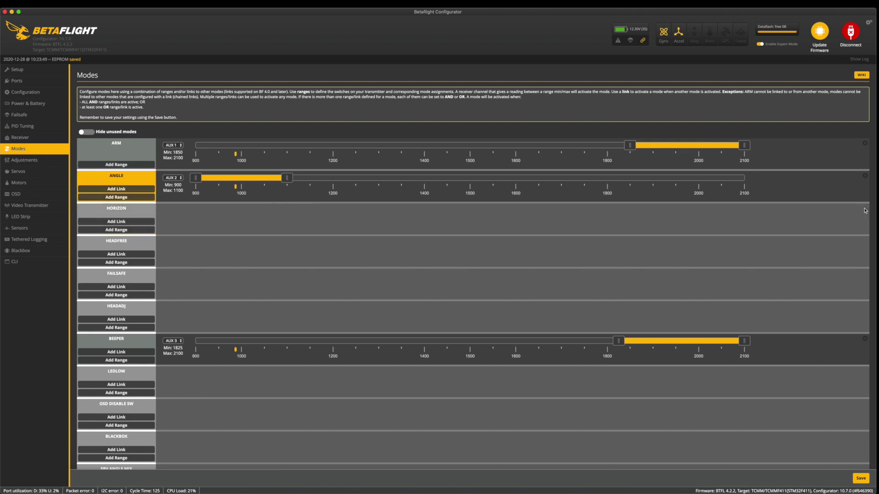
left_click(139, 230)
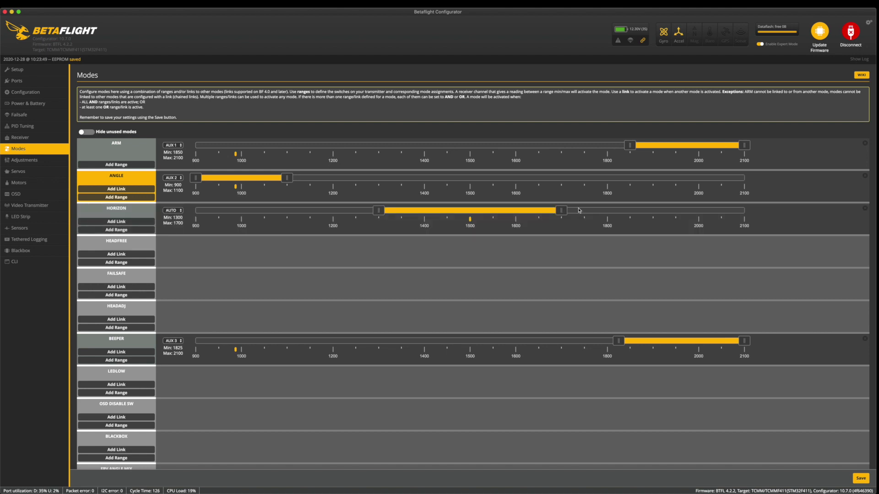
left_click_drag(564, 212, 528, 212)
left_click_drag(380, 211, 428, 213)
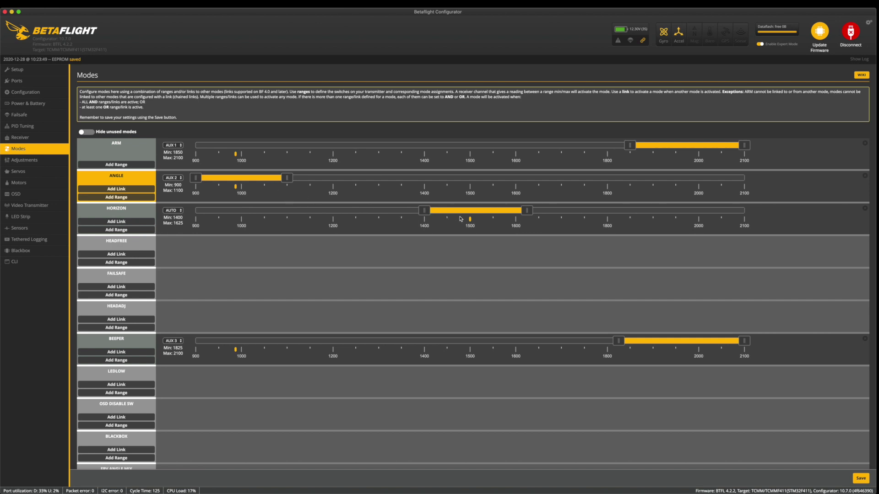
left_click(861, 479)
left_click_drag(527, 211, 514, 212)
left_click(861, 479)
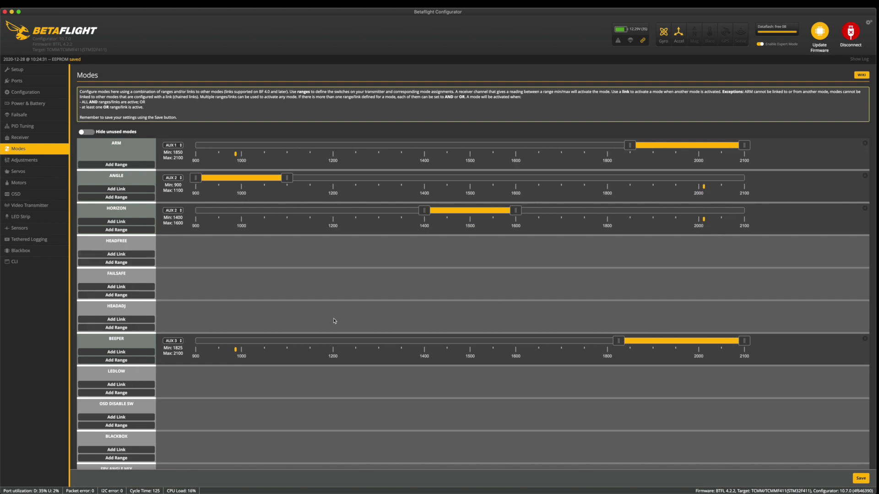
- Try a Beeper mode range starting at 1150, set its minimum to 1800 and save the modes
scroll(333, 320, "down", 10)
scroll(334, 320, "up", 10)
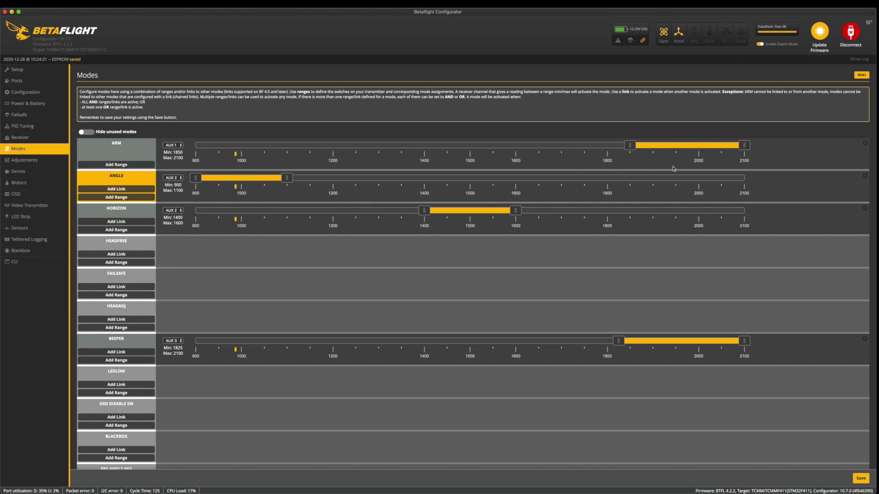
scroll(408, 253, "down", 2)
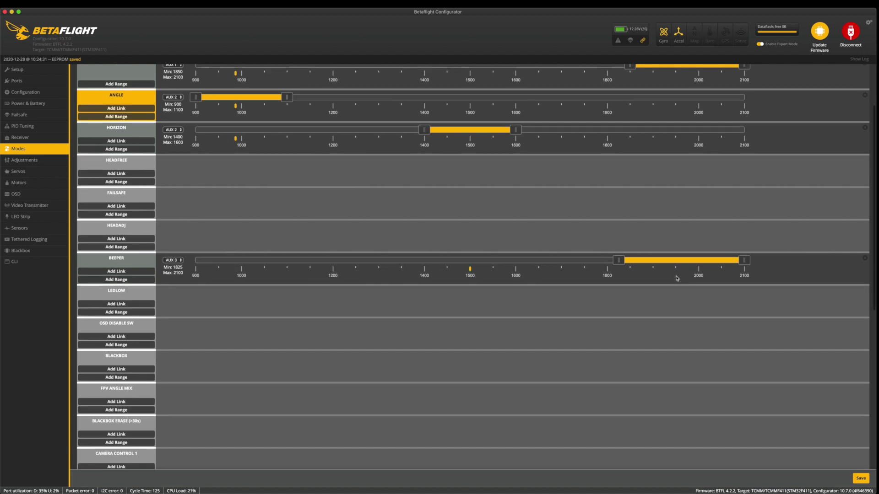
scroll(673, 277, "down", 1)
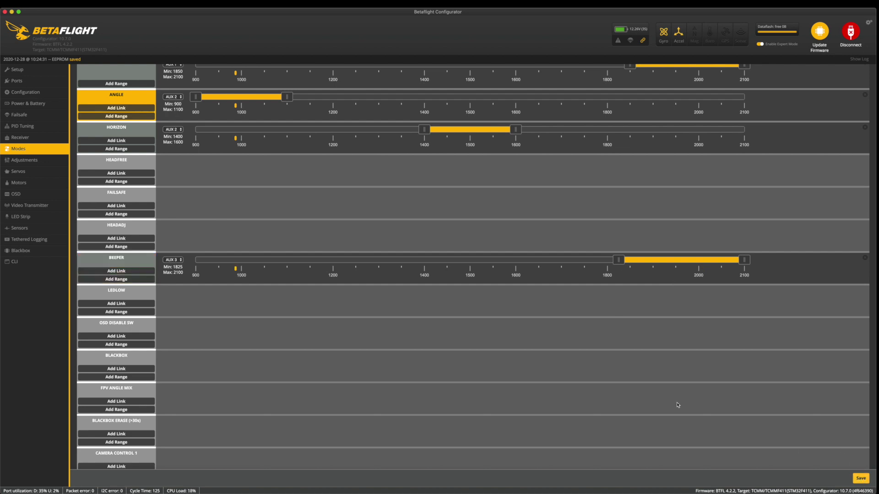
scroll(565, 362, "down", 2)
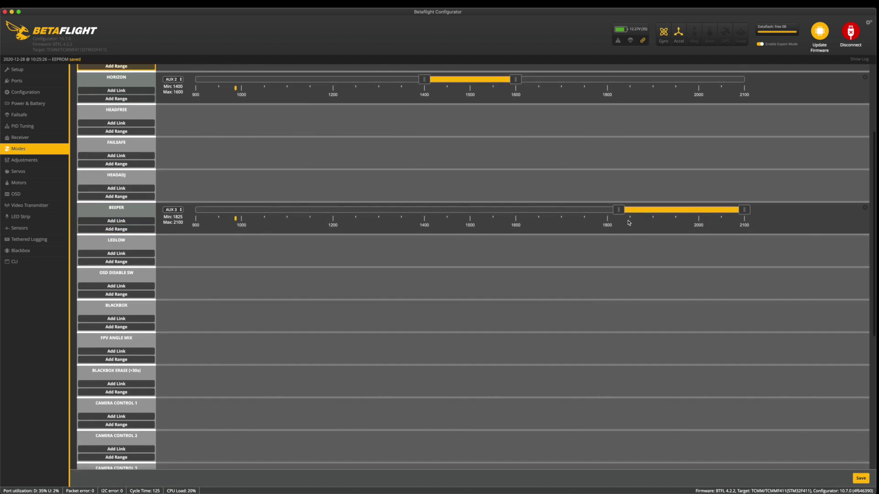
left_click_drag(620, 211, 313, 206)
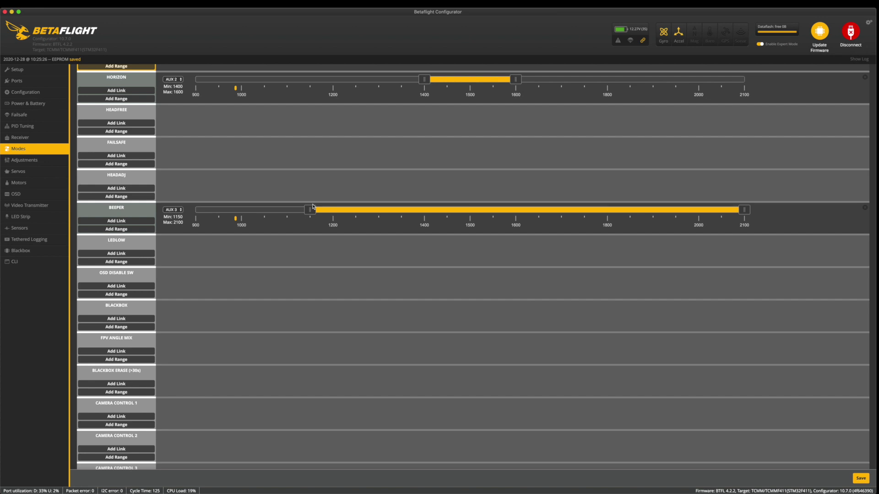
left_click_drag(312, 206, 617, 208)
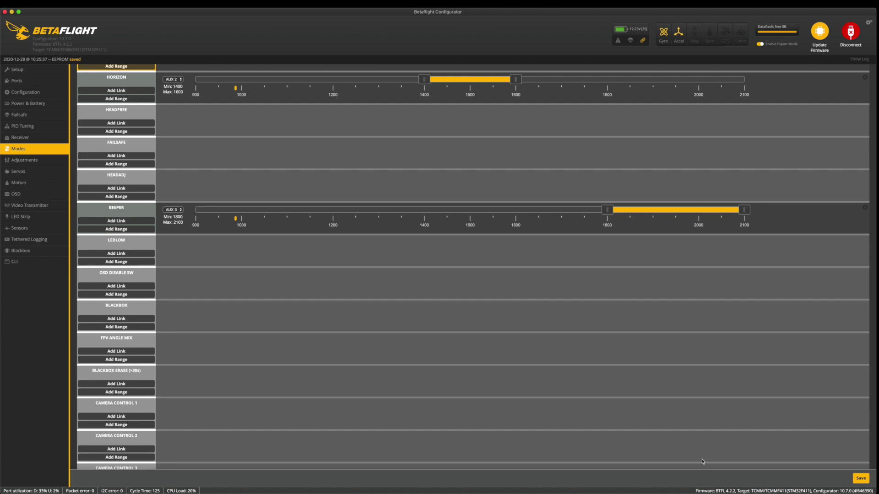
left_click(853, 481)
- Check the channel choices and activation range of the Flip Over After Crash mode
scroll(694, 381, "down", 5)
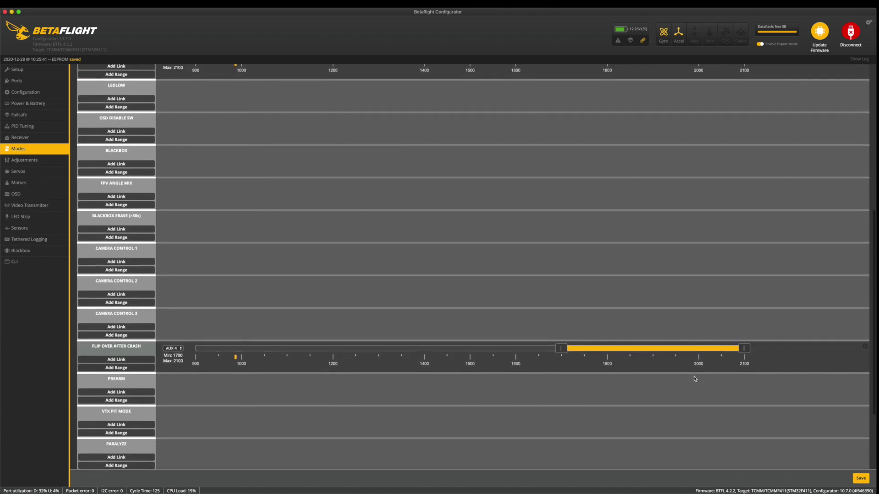
scroll(694, 379, "down", 1)
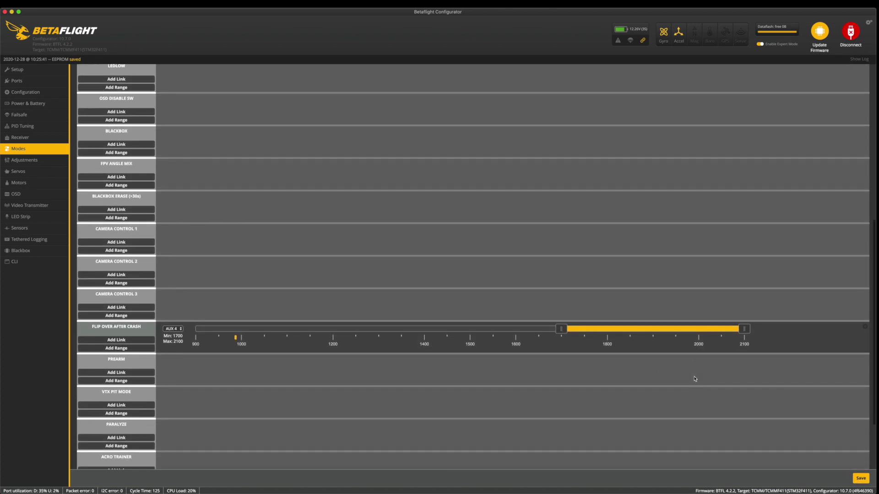
left_click(178, 329)
left_click(357, 325)
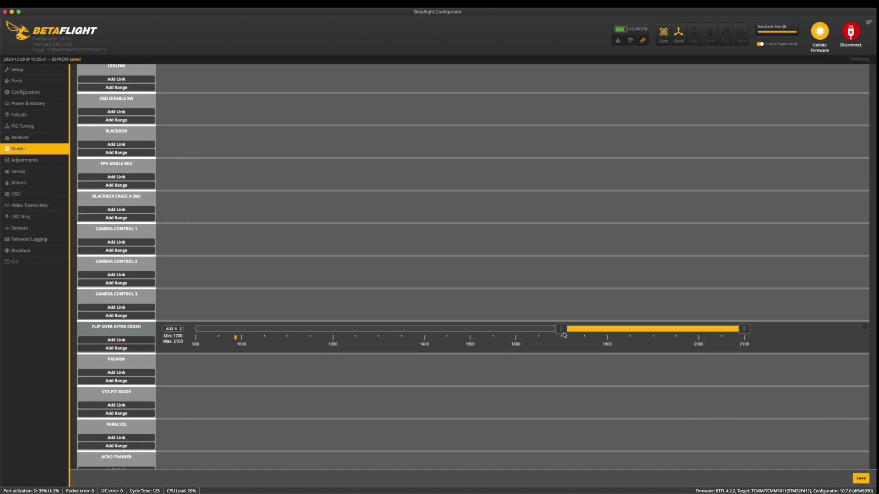
- Save the modes with the Flip Over After Crash range on AUX 4 from 1700 to 2100 and review the ranges
left_click(860, 479)
scroll(691, 376, "up", 10)
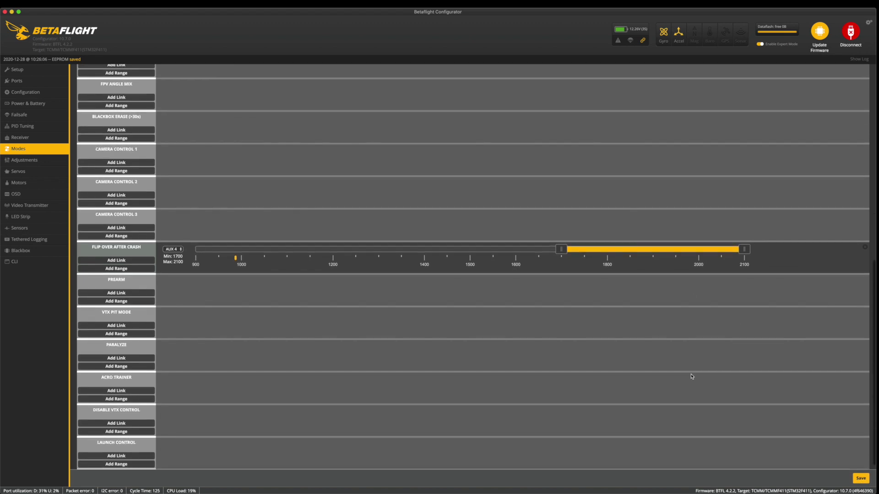
scroll(692, 377, "up", 1)
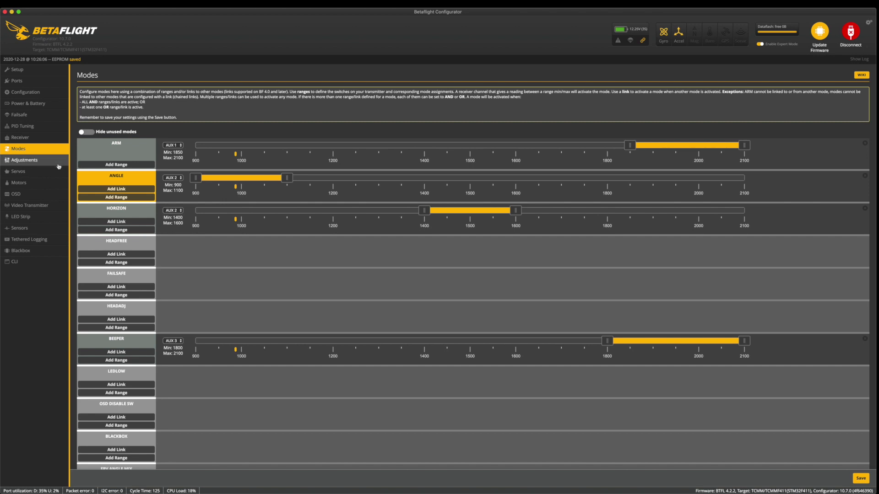
- Enable motor test control in the Motors view and switch it off again
left_click(41, 194)
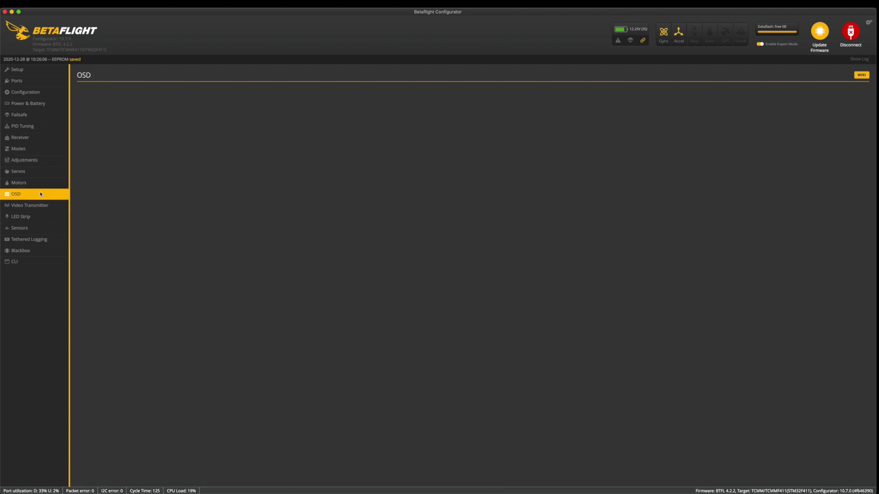
left_click(41, 183)
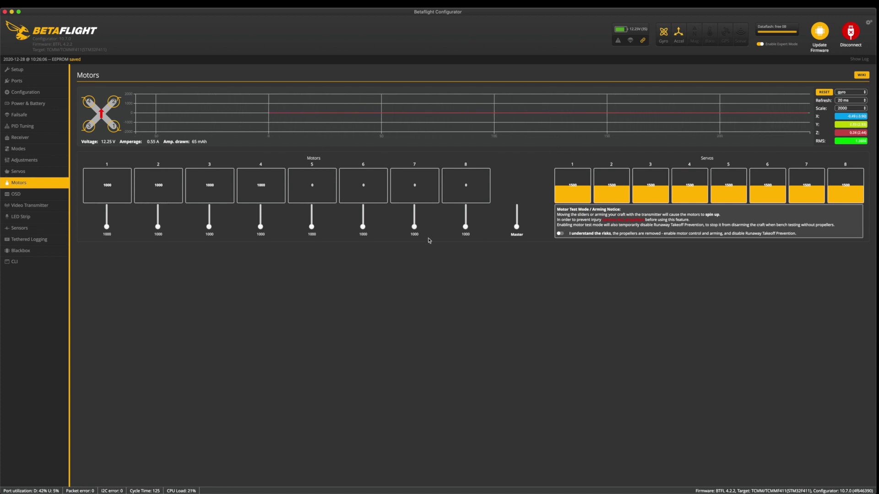
left_click(560, 234)
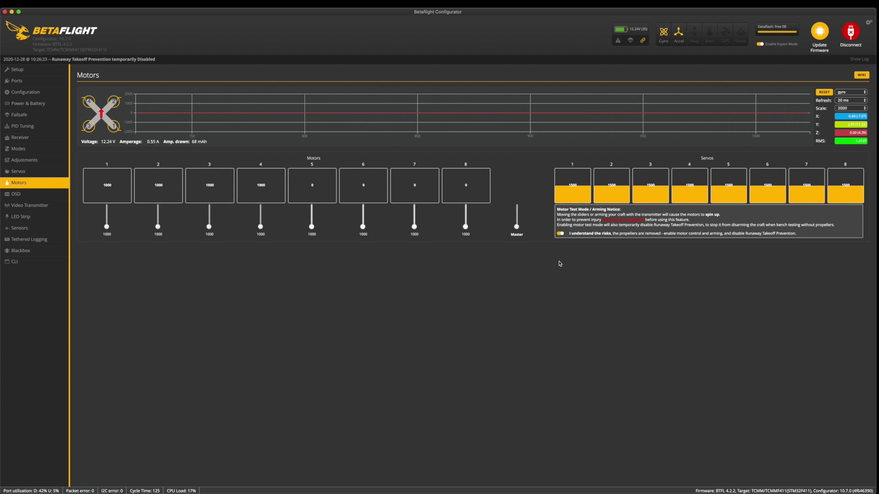
left_click(561, 235)
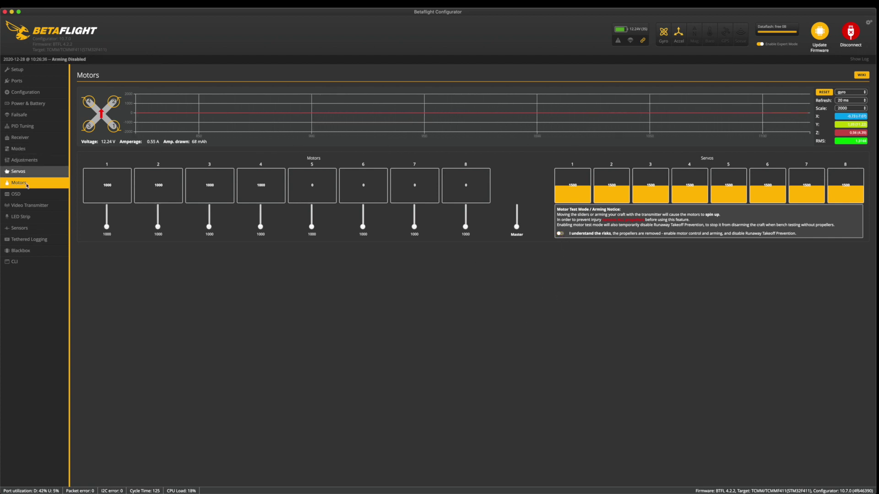
- Try a different position for the craft name element in the OSD preview and save the OSD settings
left_click(34, 196)
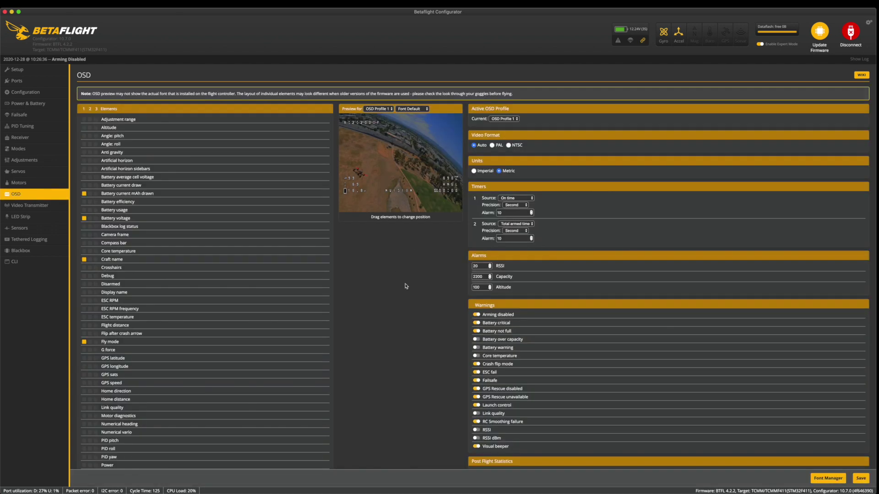
left_click_drag(390, 185, 366, 160)
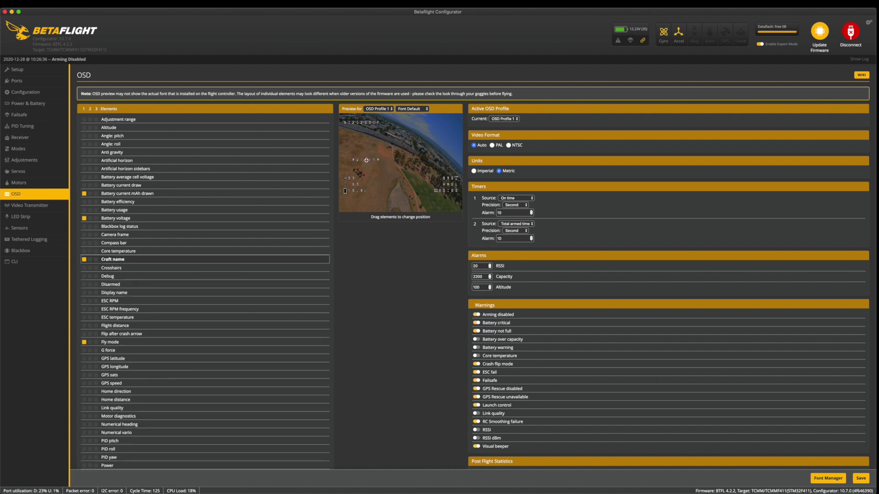
left_click(861, 478)
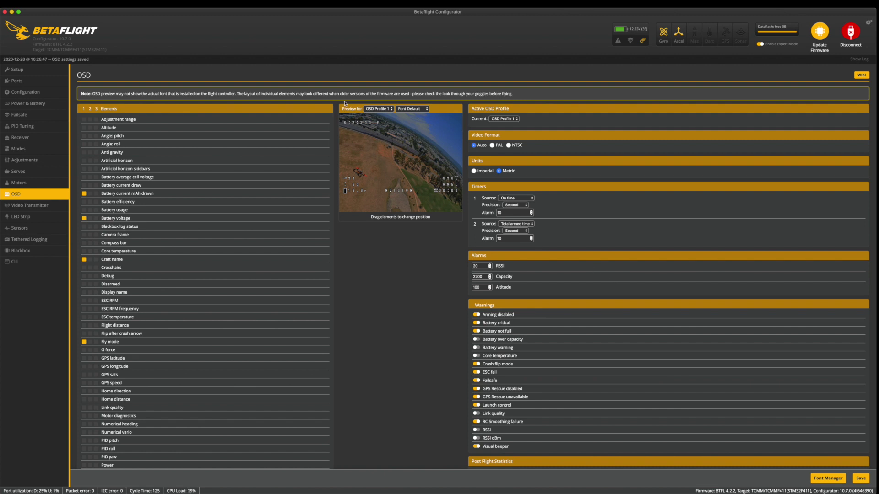
left_click(861, 478)
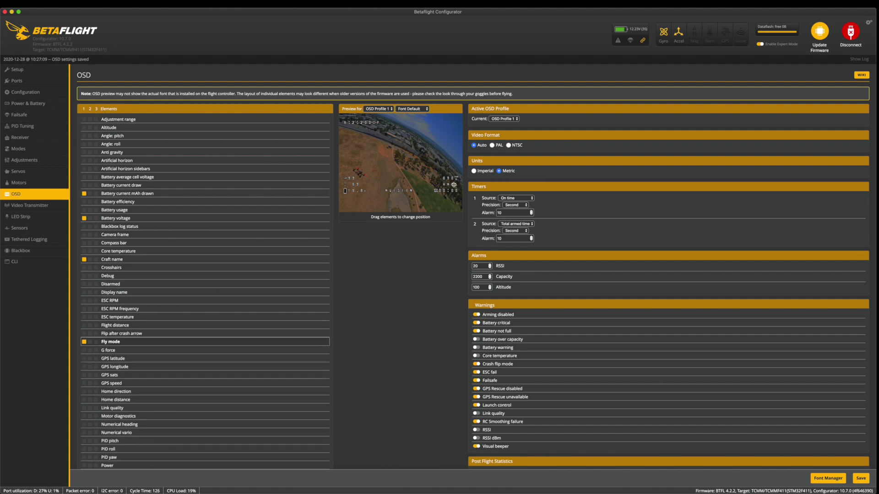
- Try toggling the VTX channel and battery current draw elements of the OSD, and save the OSD settings
scroll(418, 269, "down", 5)
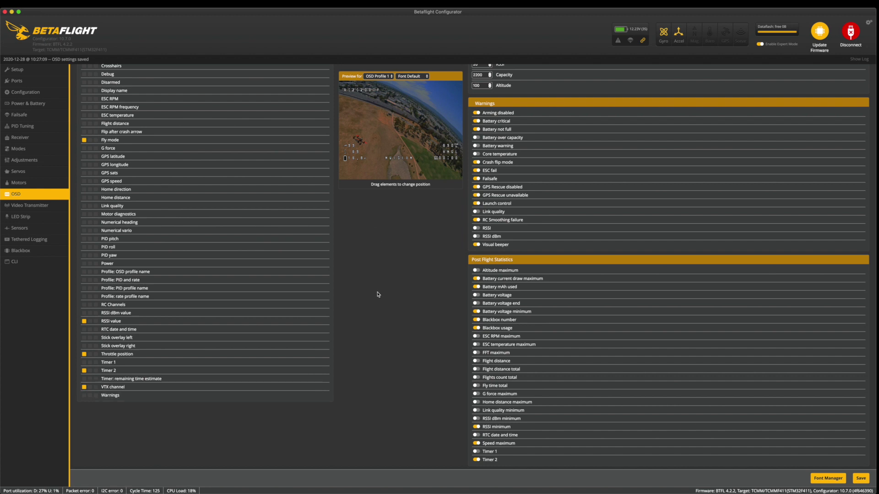
left_click(84, 387)
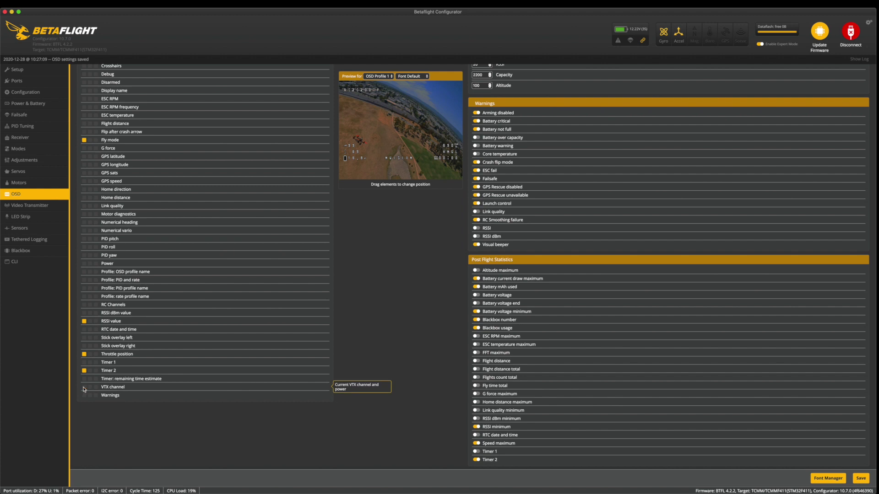
left_click(83, 388)
scroll(325, 332, "up", 3)
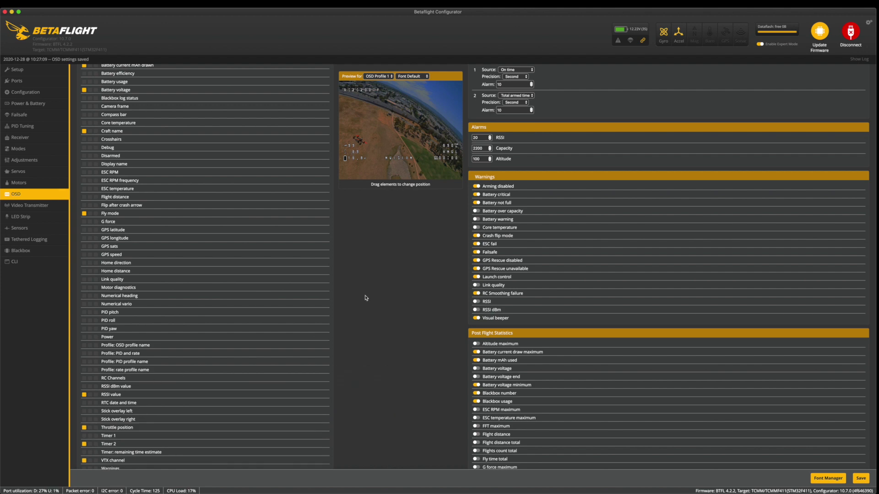
scroll(366, 298, "up", 3)
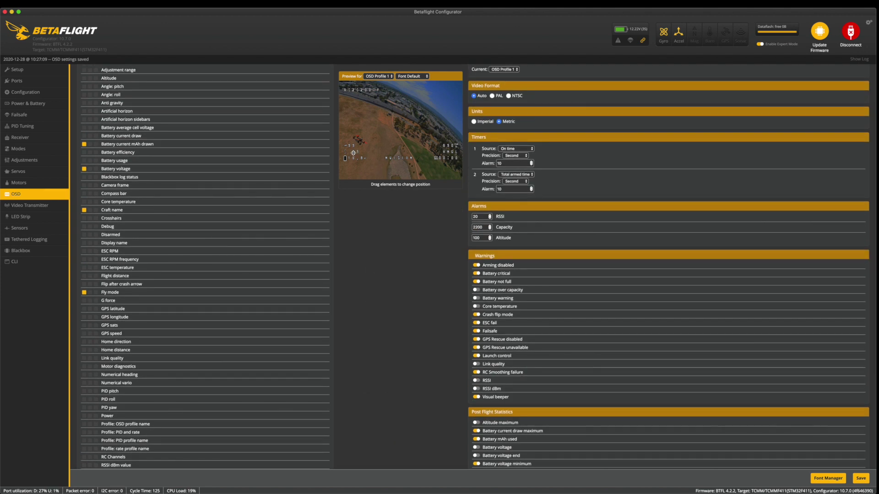
scroll(375, 204, "up", 2)
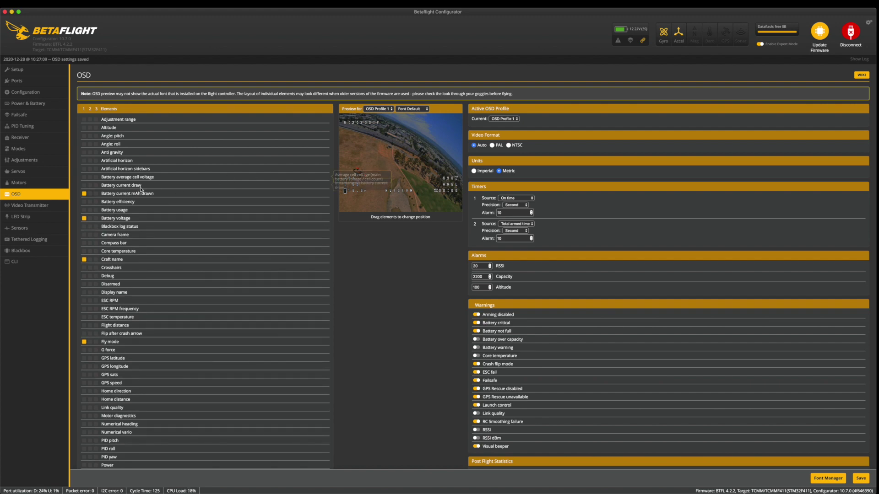
left_click(85, 186)
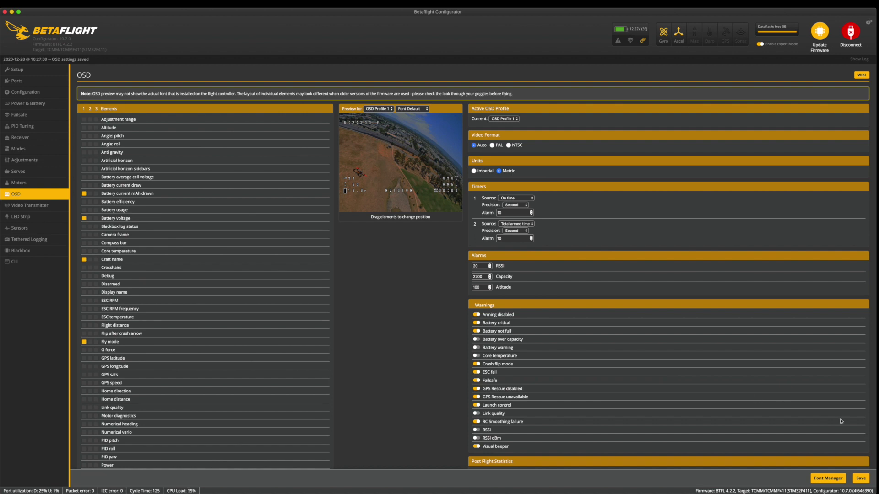
left_click(863, 479)
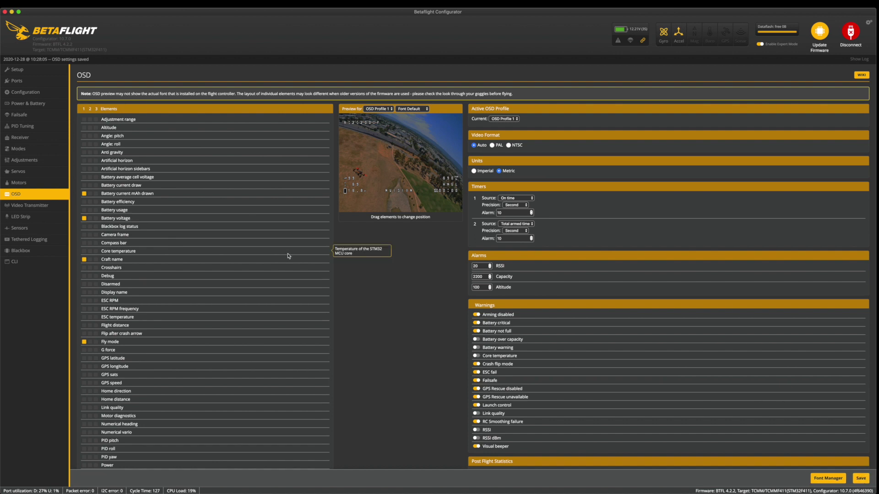
- Choose the Bold font preset in the OSD font manager and close the manager
left_click(827, 479)
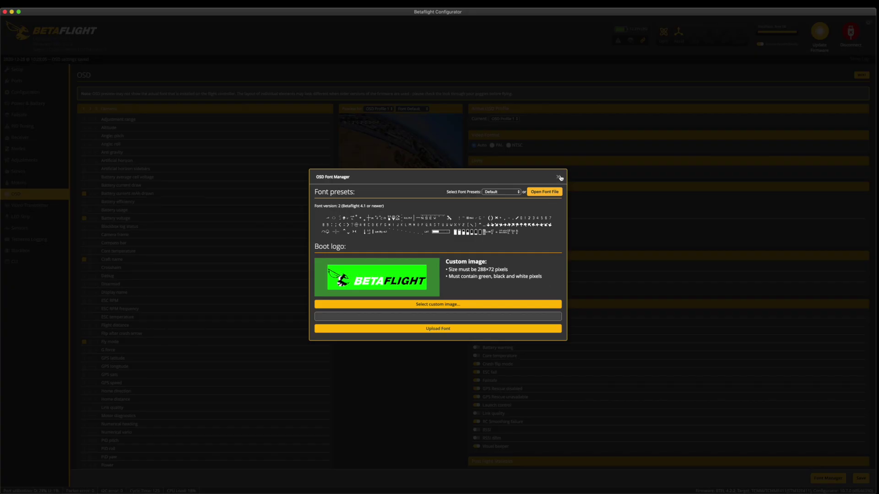
left_click(501, 191)
left_click(499, 198)
left_click(559, 177)
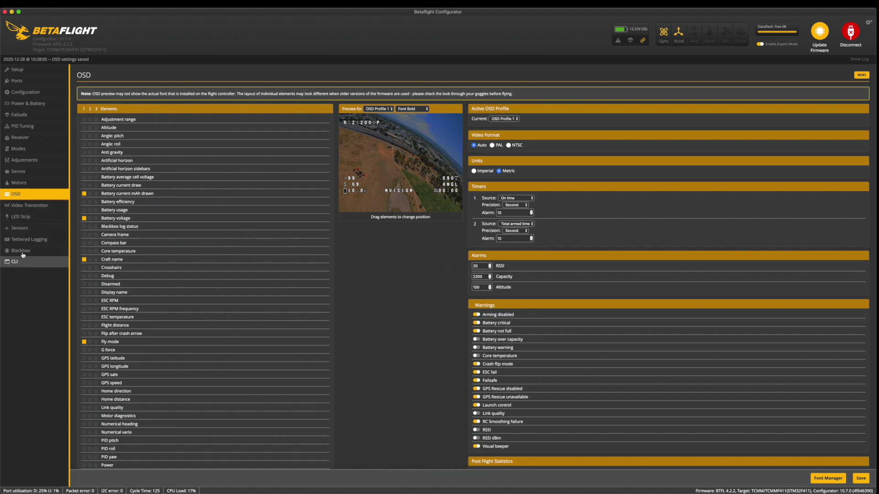
- Check the available power levels in the video transmitter settings
left_click(28, 205)
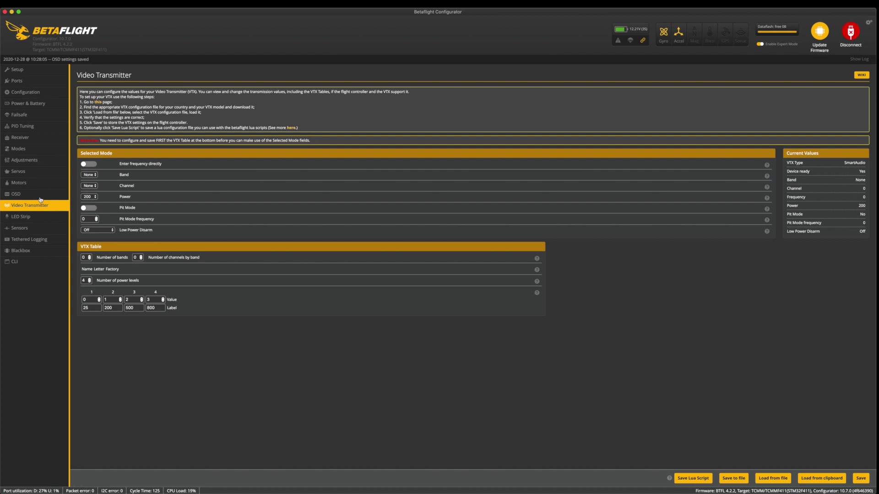
left_click(90, 198)
left_click(87, 191)
left_click(93, 197)
left_click(92, 203)
- Run the version and dump commands in the CLI to list the firmware and full configuration
left_click(34, 262)
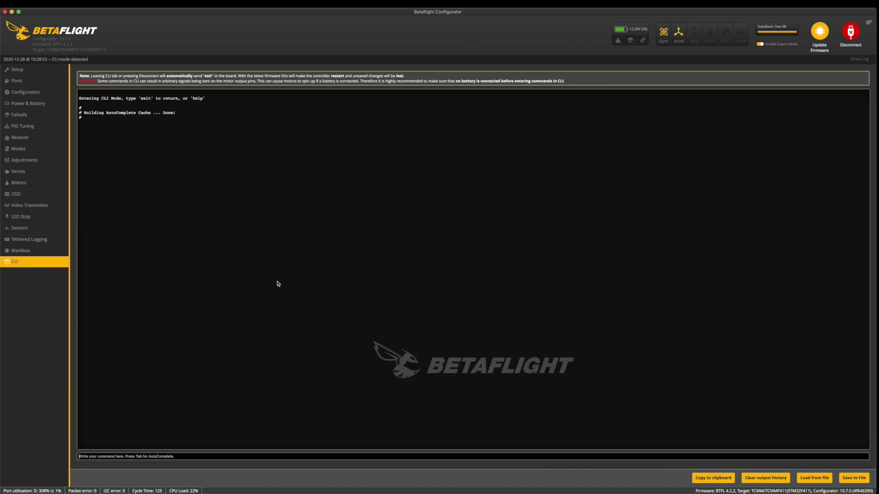
type("version")
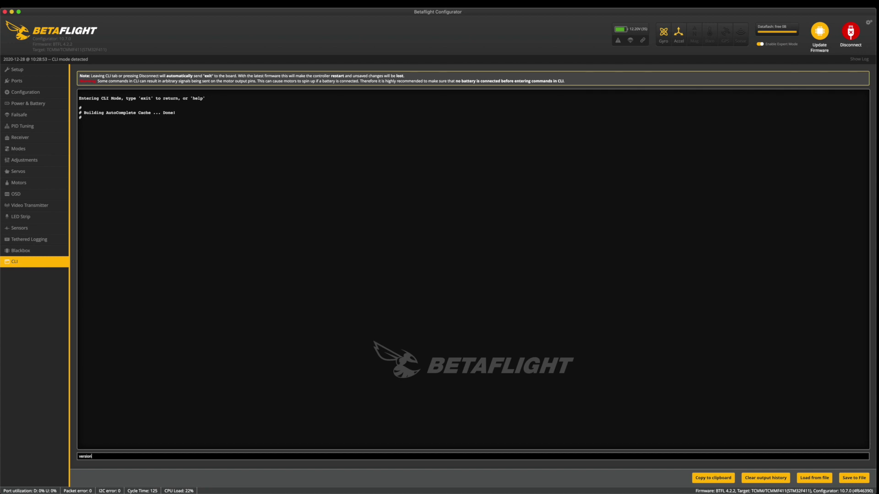
key("Return")
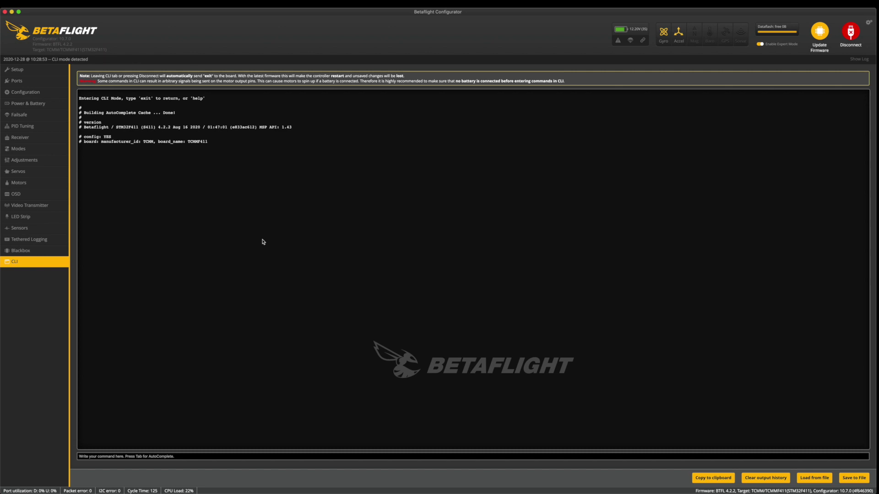
type("dump")
key("Return")
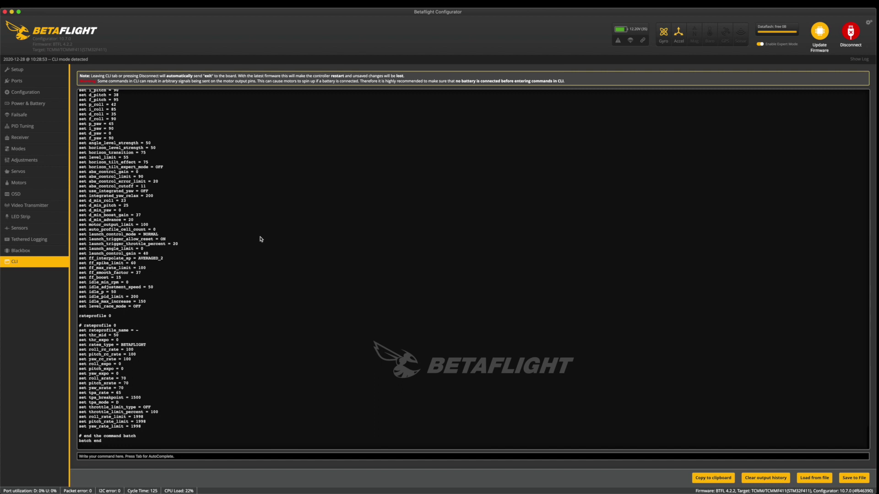
- Save the CLI output to the Desktop as BTFL_cli_NVISION_20201228_102921.txt and disconnect the flight controller
left_click(851, 479)
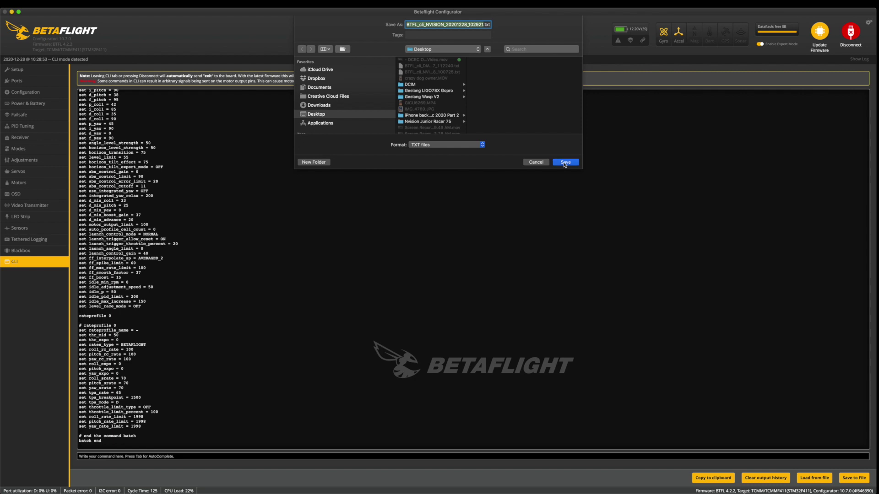
left_click(566, 161)
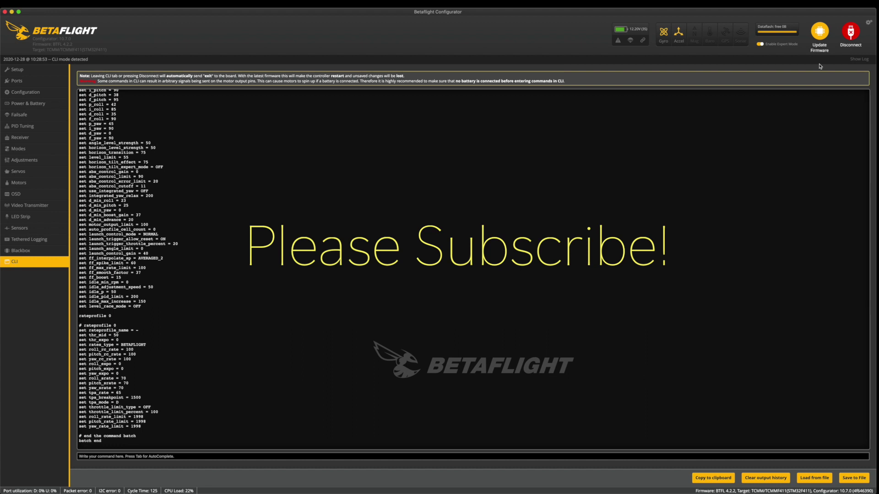
left_click(848, 32)
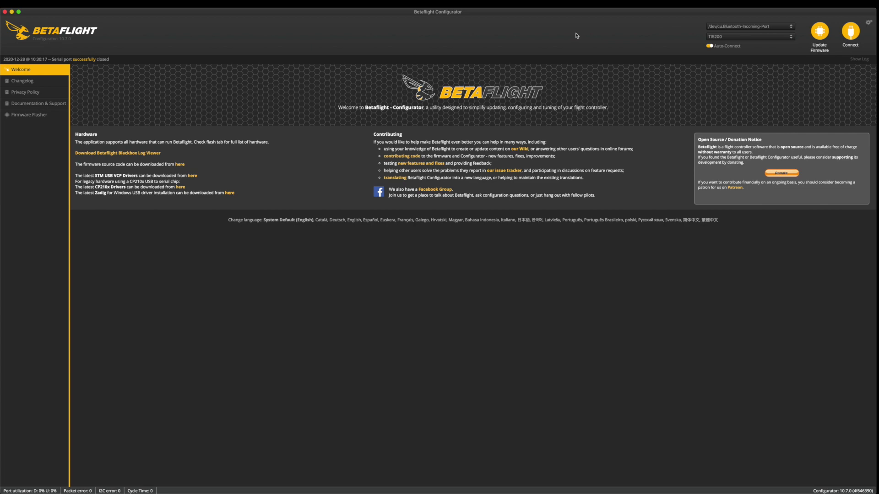